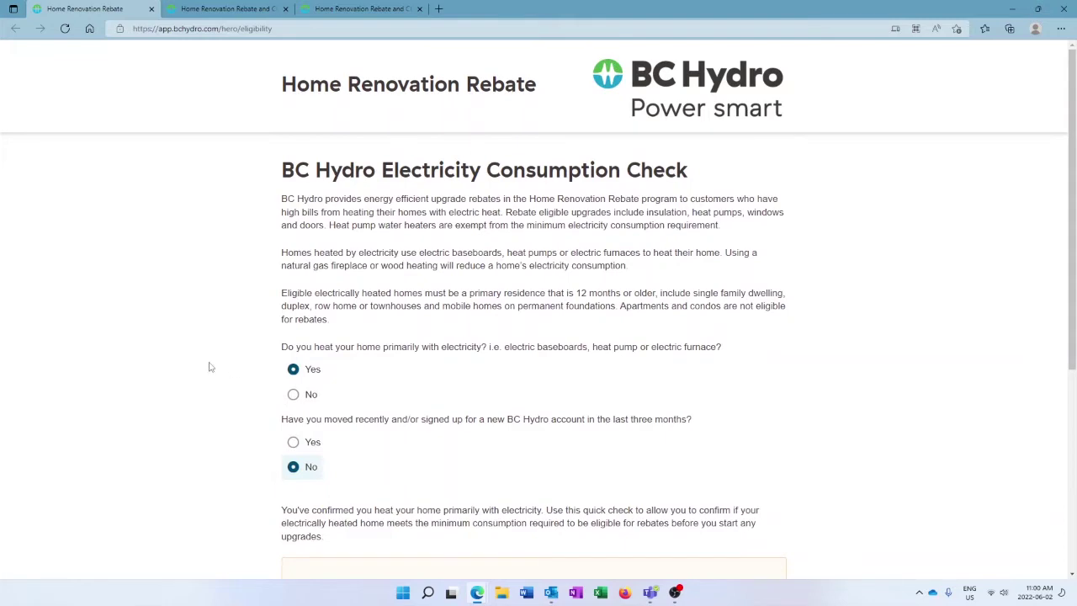
- Examine the electricity consumption check form's account number and home square footage fields
scroll(210, 367, down, 3)
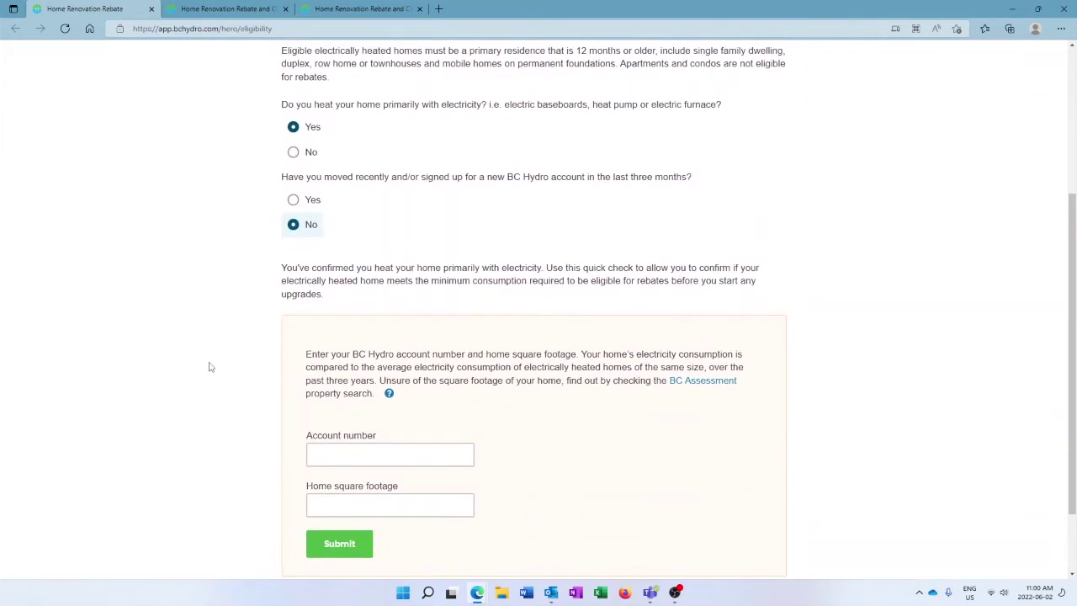
scroll(210, 366, down, 1)
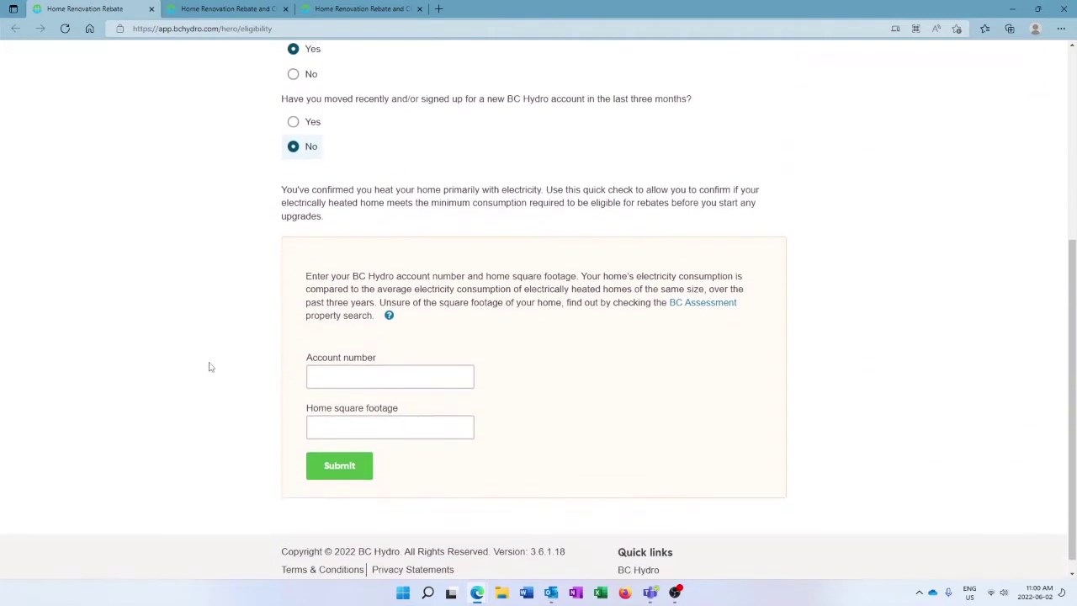
click(309, 377)
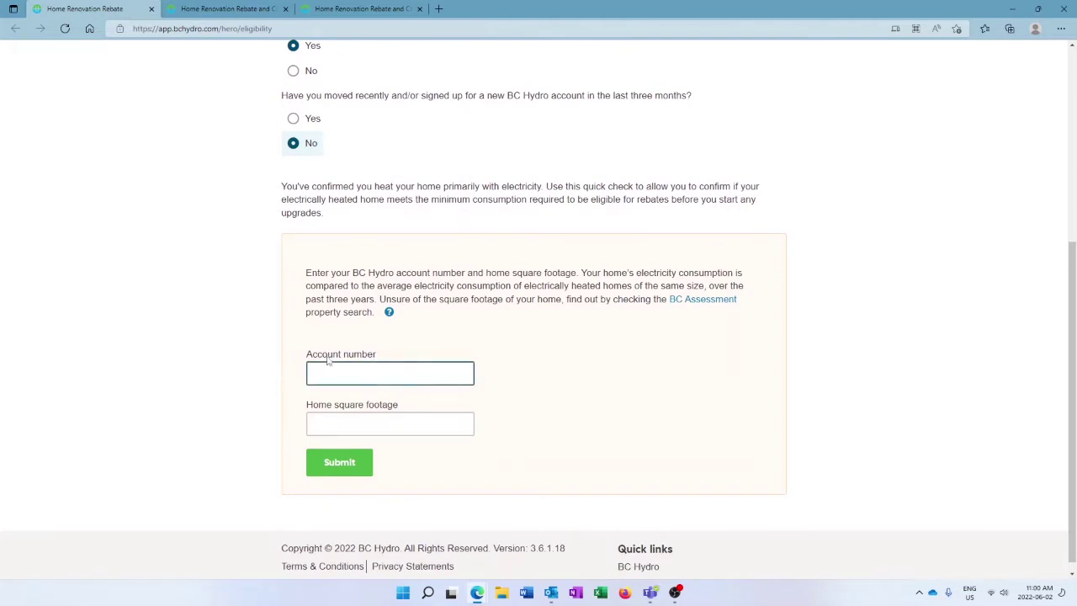
click(324, 409)
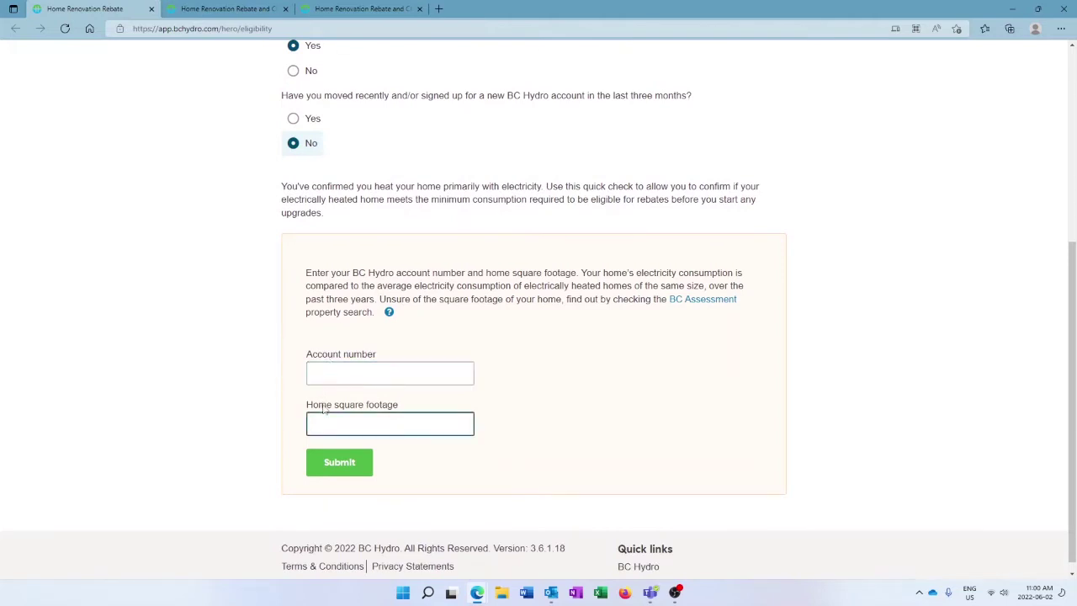
- Examine the air source heat pump rebate search tool's instructions, including the AHRI reference number search
click(224, 10)
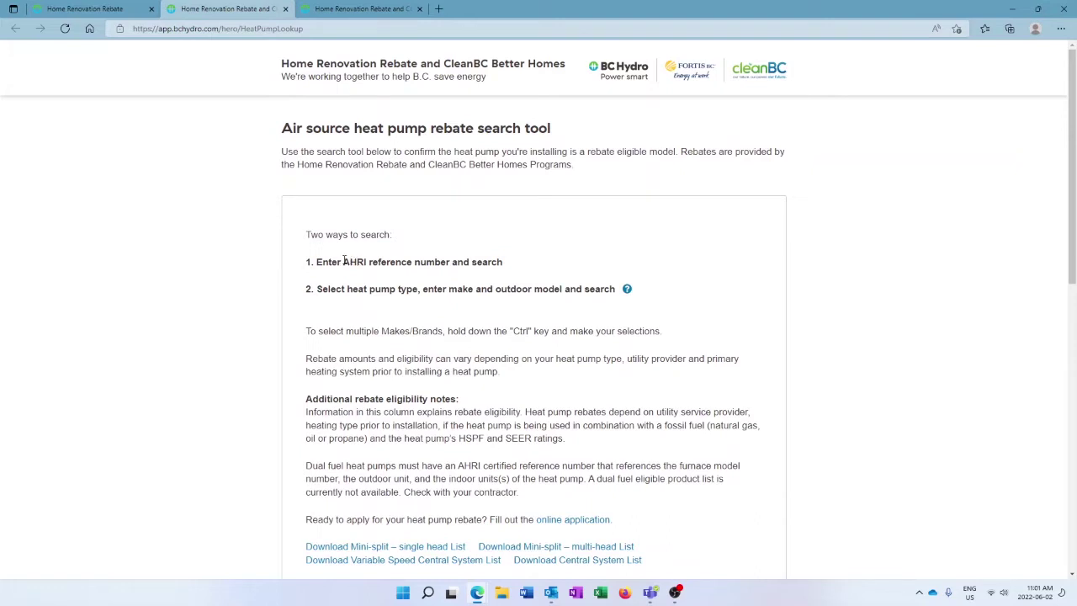
drag(343, 261, 454, 264)
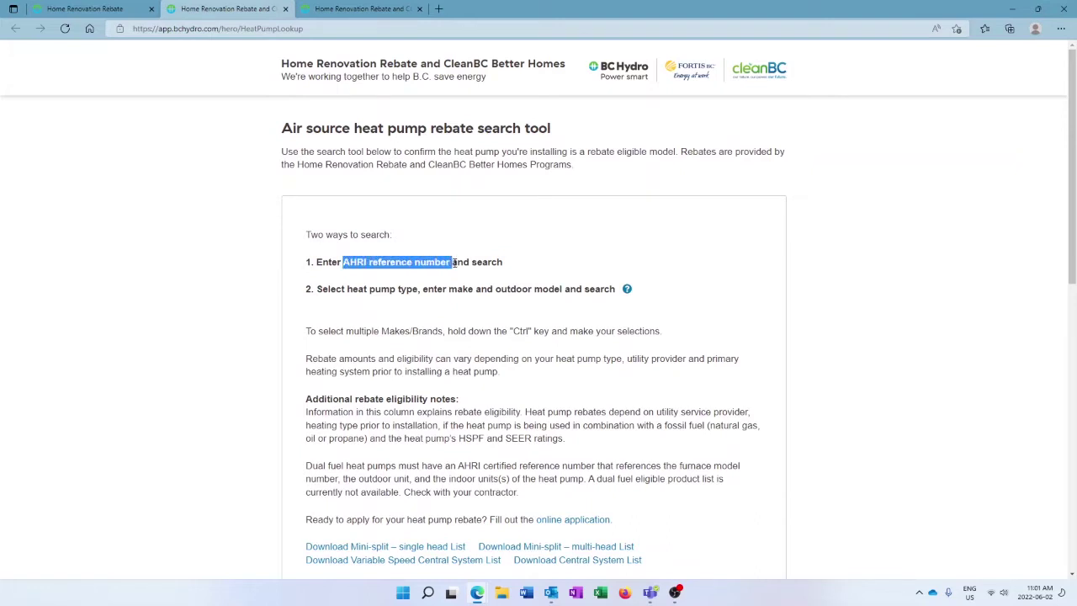
click(281, 319)
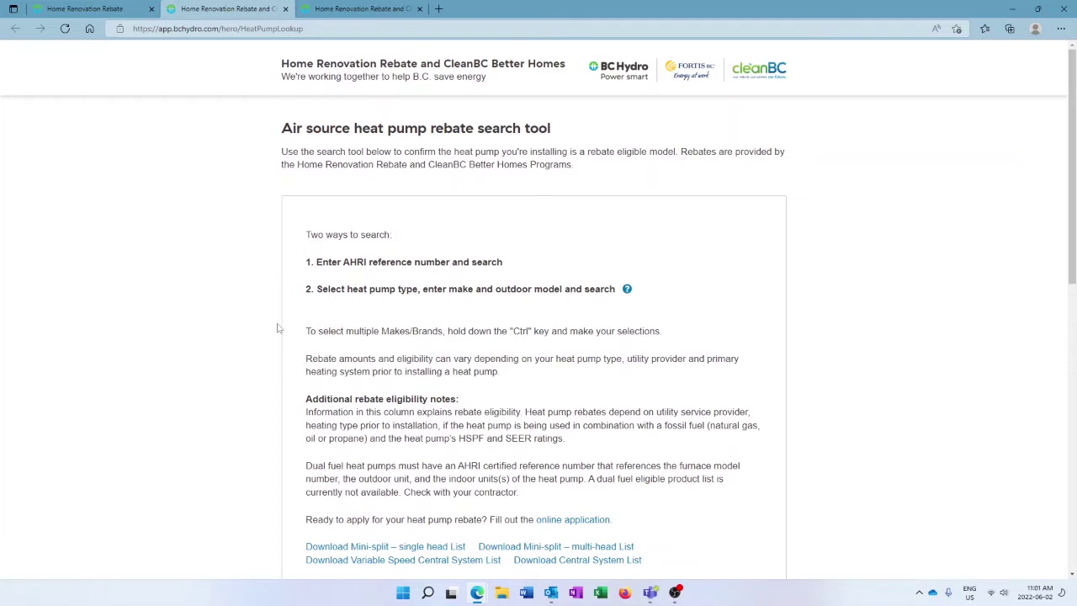
scroll(273, 328, down, 1)
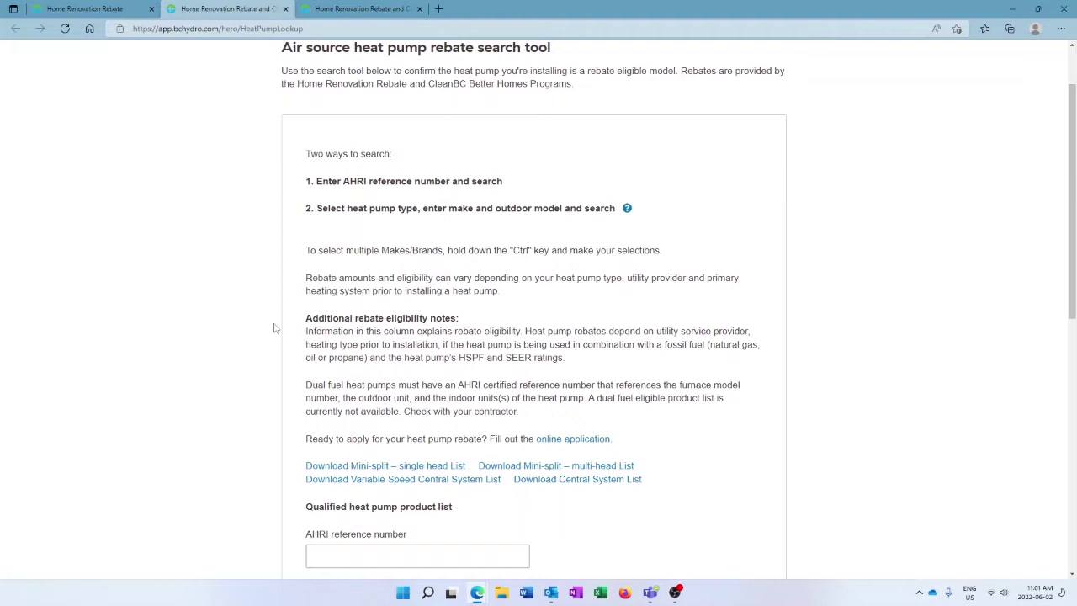
scroll(274, 328, down, 1)
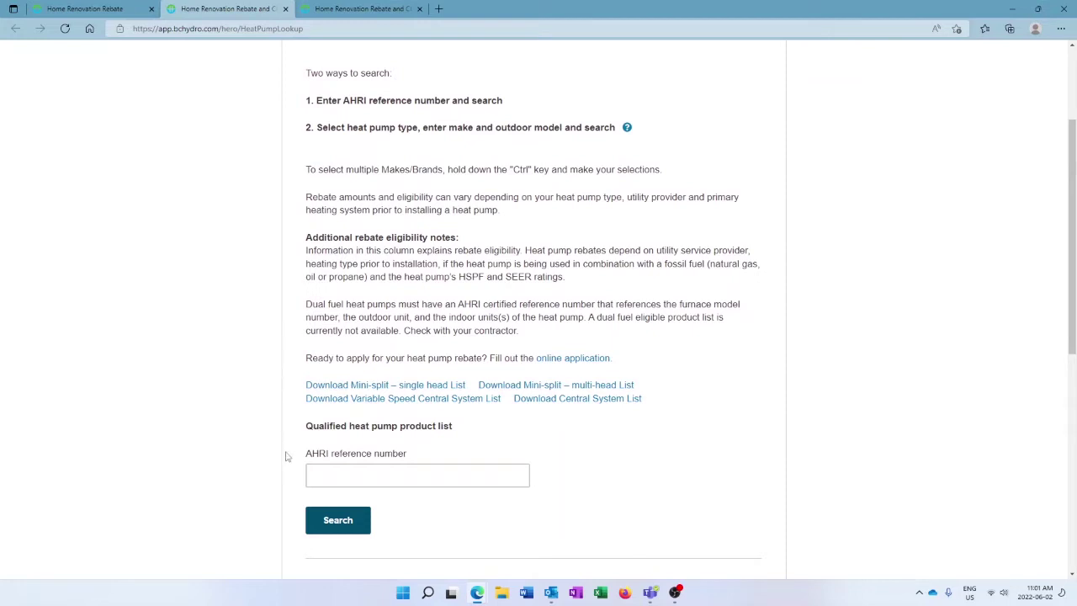
click(314, 472)
click(322, 474)
scroll(286, 480, down, 3)
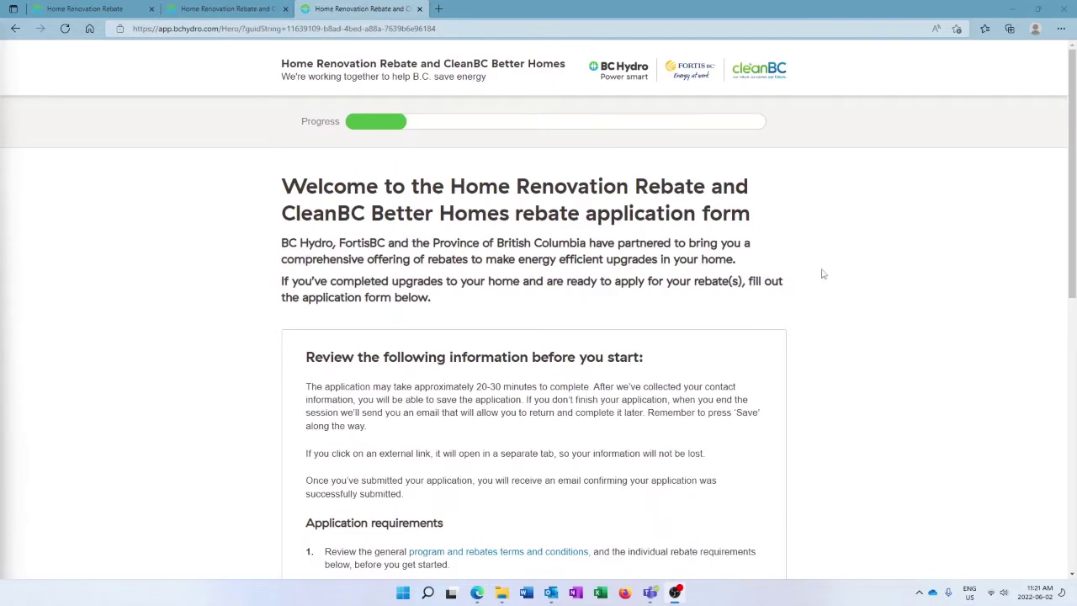
- Review the rebate application requirements, confirm they were reviewed and the documentation collected, and continue to the utility providers page
scroll(824, 274, down, 3)
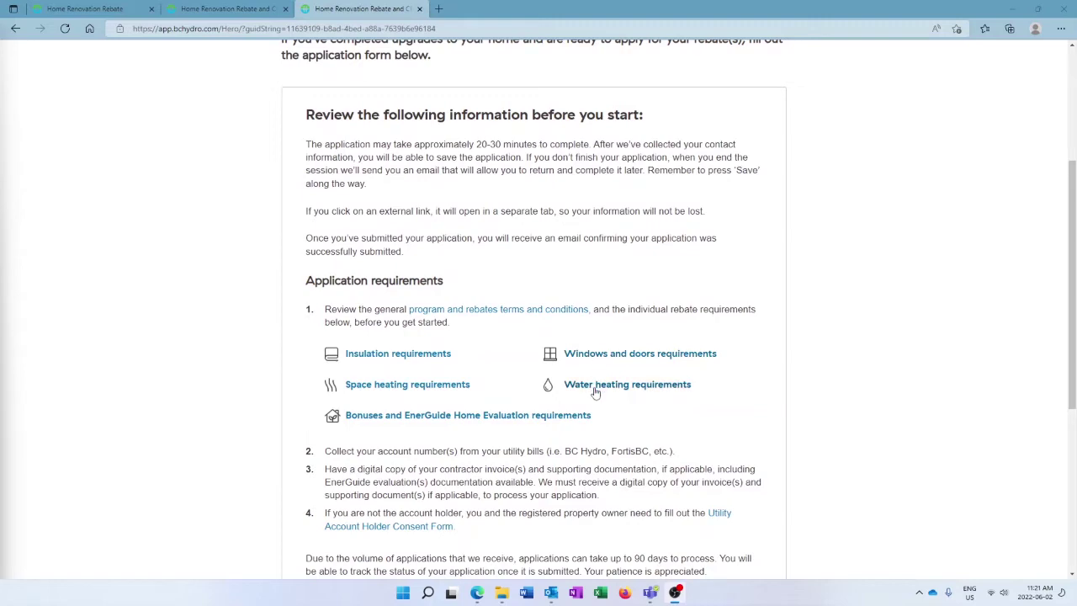
scroll(768, 378, down, 3)
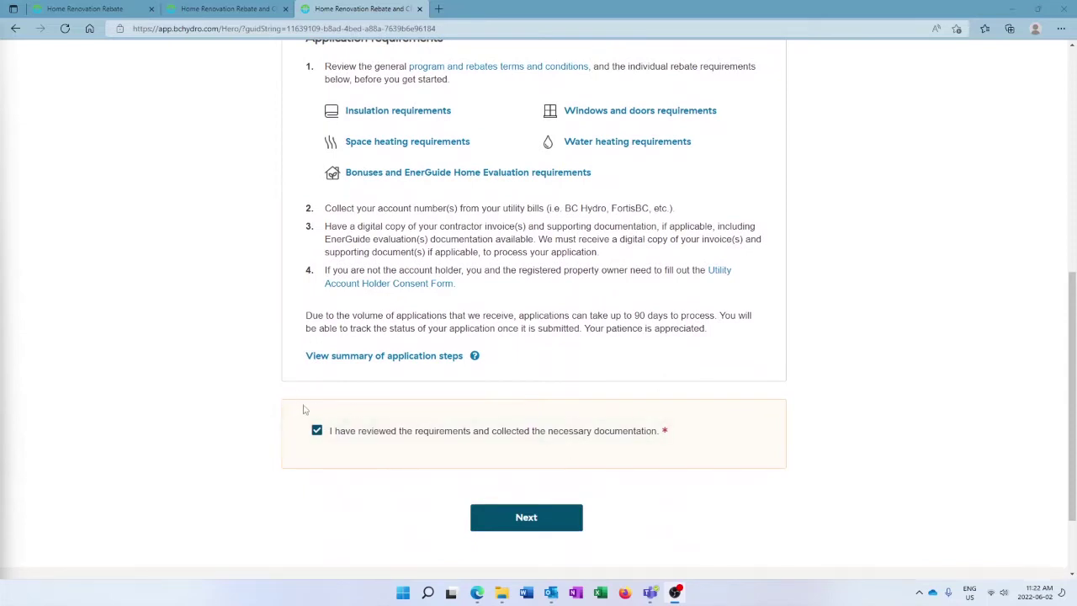
click(316, 431)
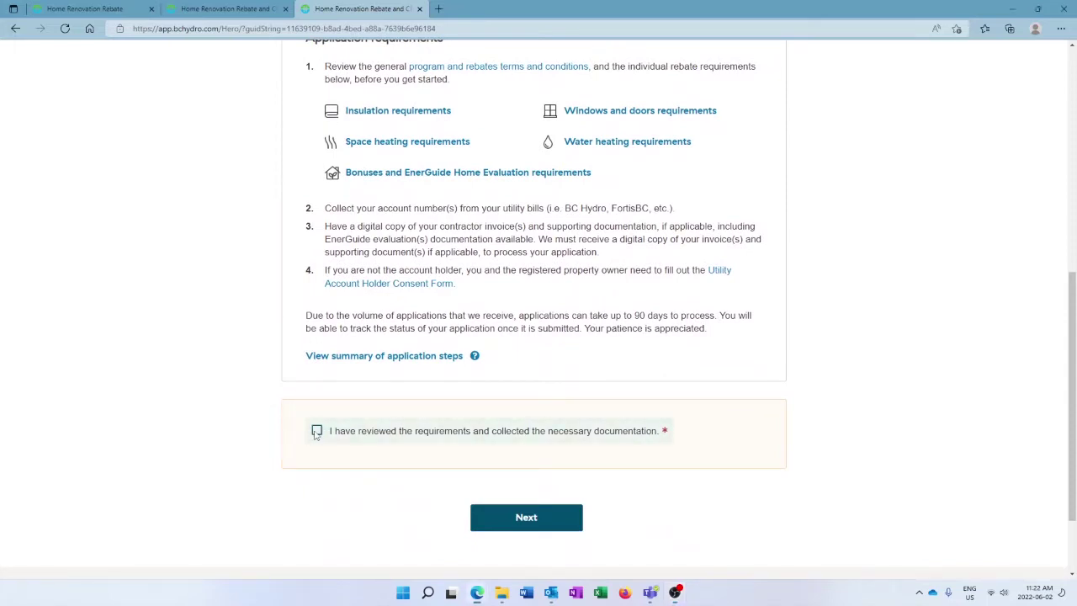
click(317, 432)
click(533, 521)
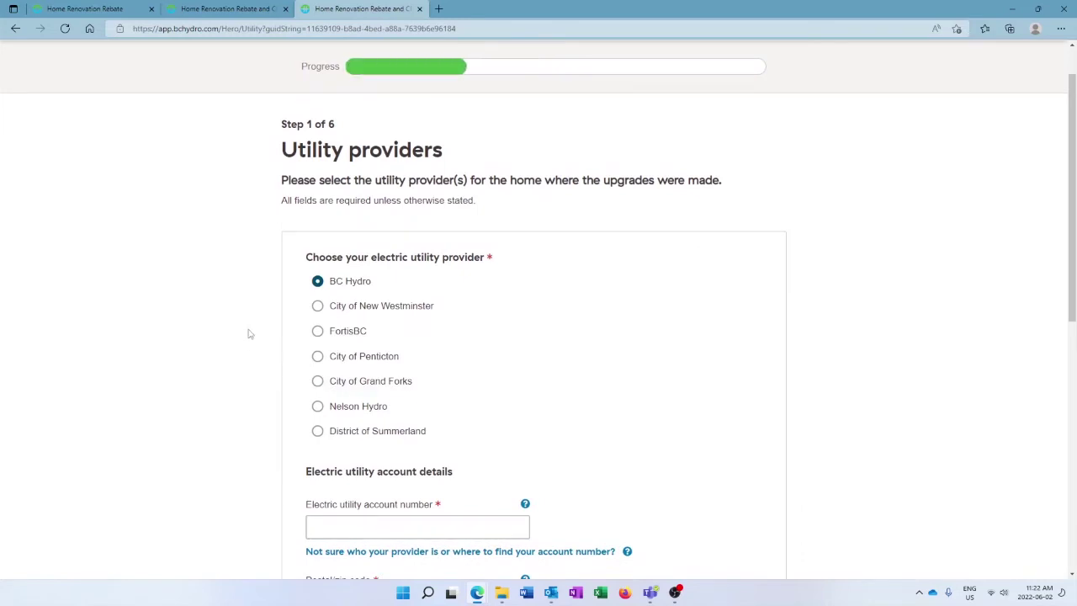
- Examine the utility providers page, including the electric utility account number and postal code fields
scroll(249, 334, down, 1)
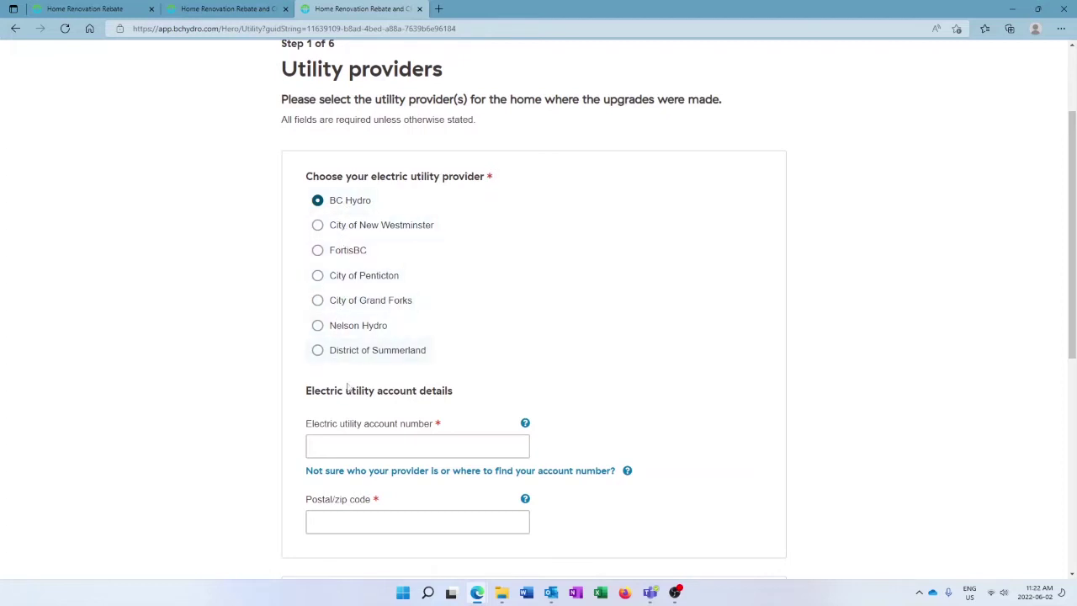
click(360, 453)
click(340, 533)
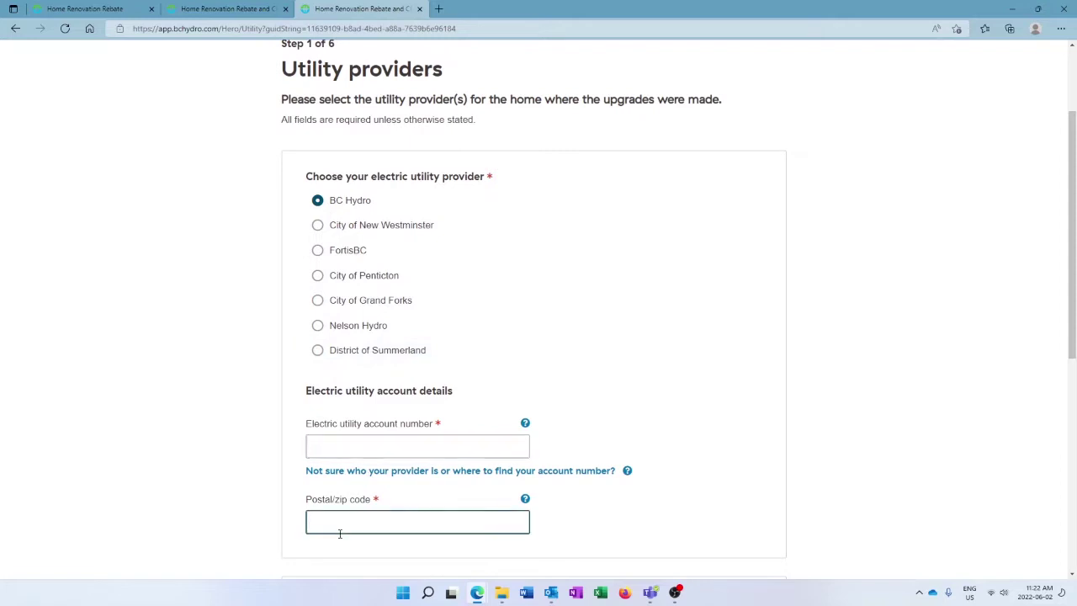
click(641, 472)
scroll(650, 469, down, 2)
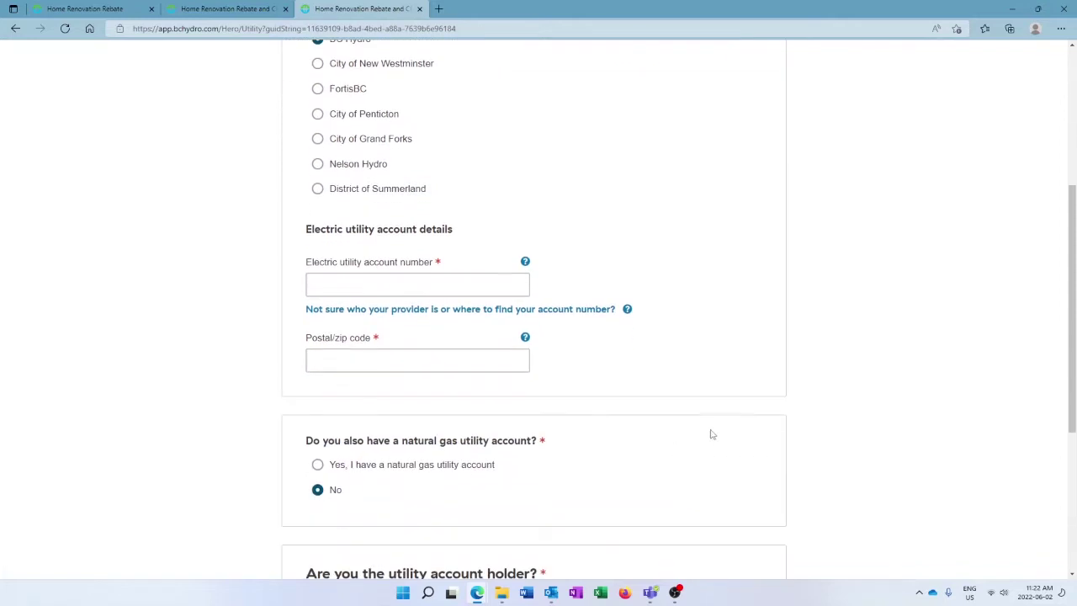
scroll(717, 428, down, 2)
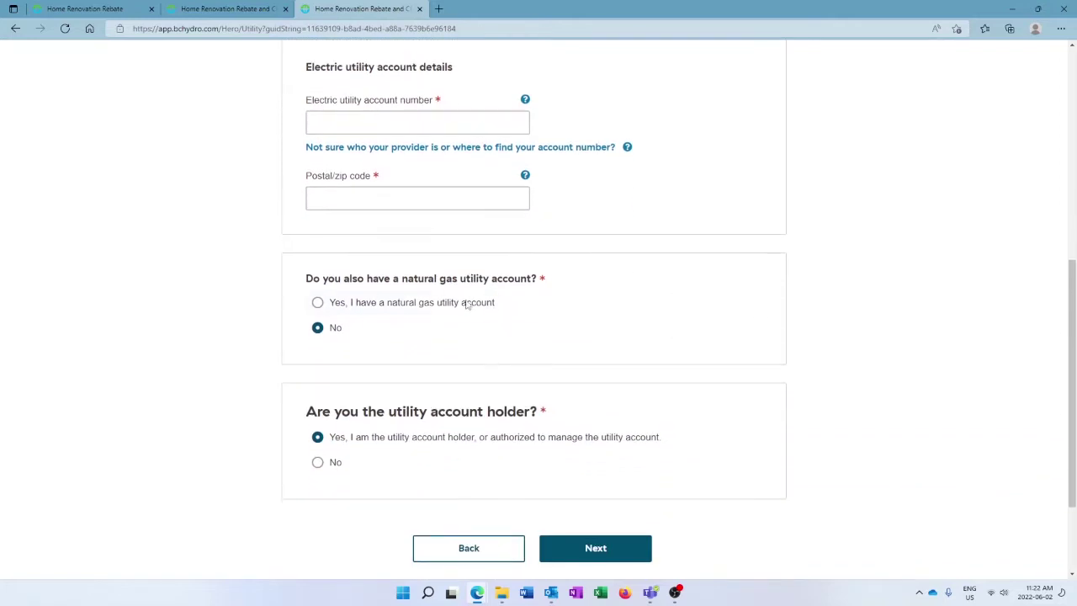
- Answer No to having a natural gas utility account and No to being the utility account holder, and continue to the applicant information
click(370, 308)
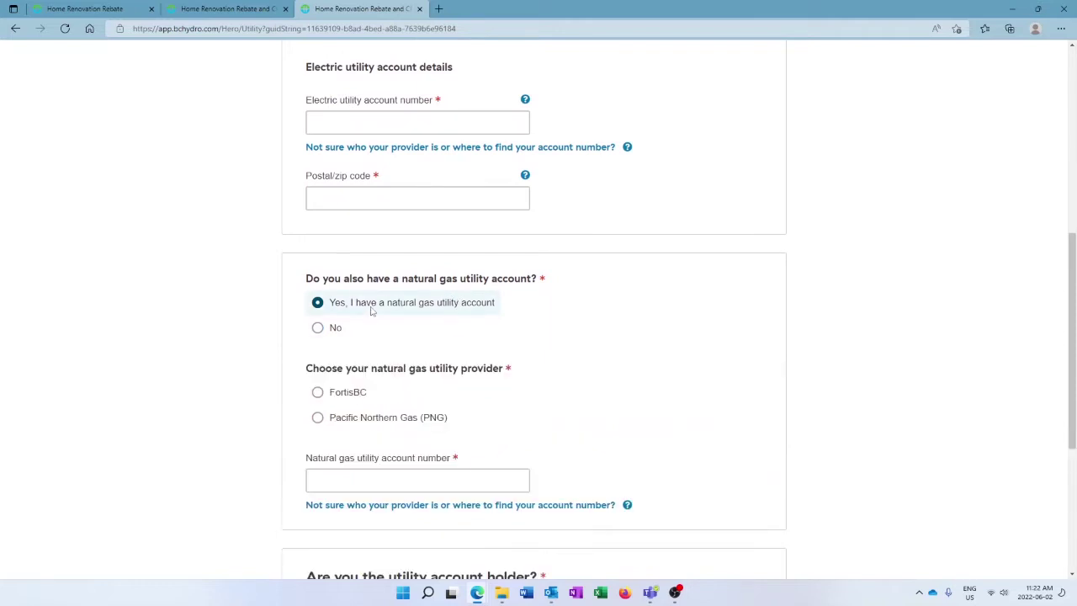
click(331, 336)
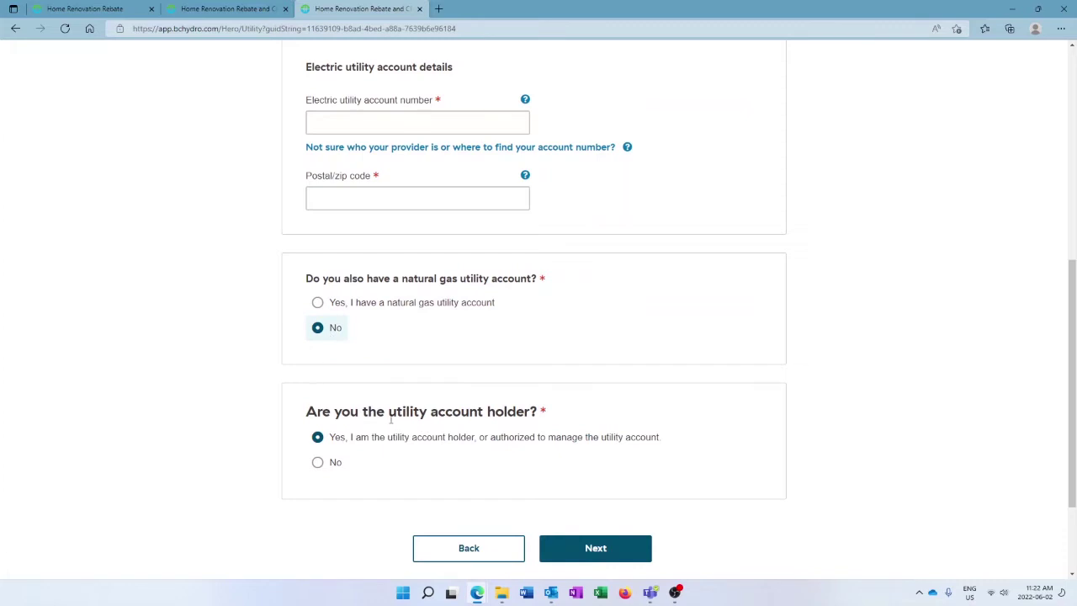
click(317, 464)
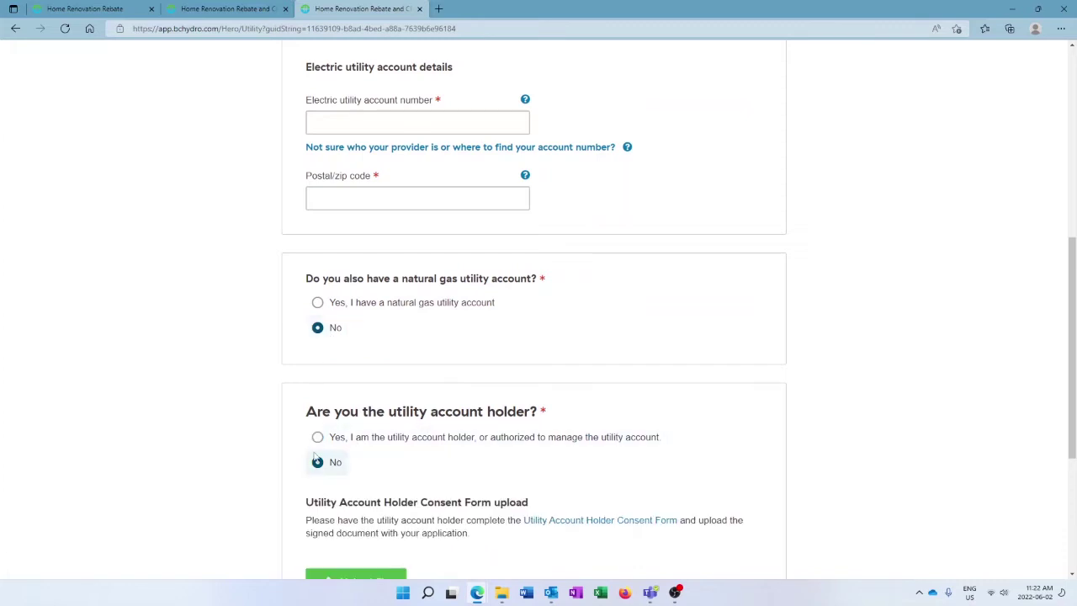
scroll(316, 455, down, 1)
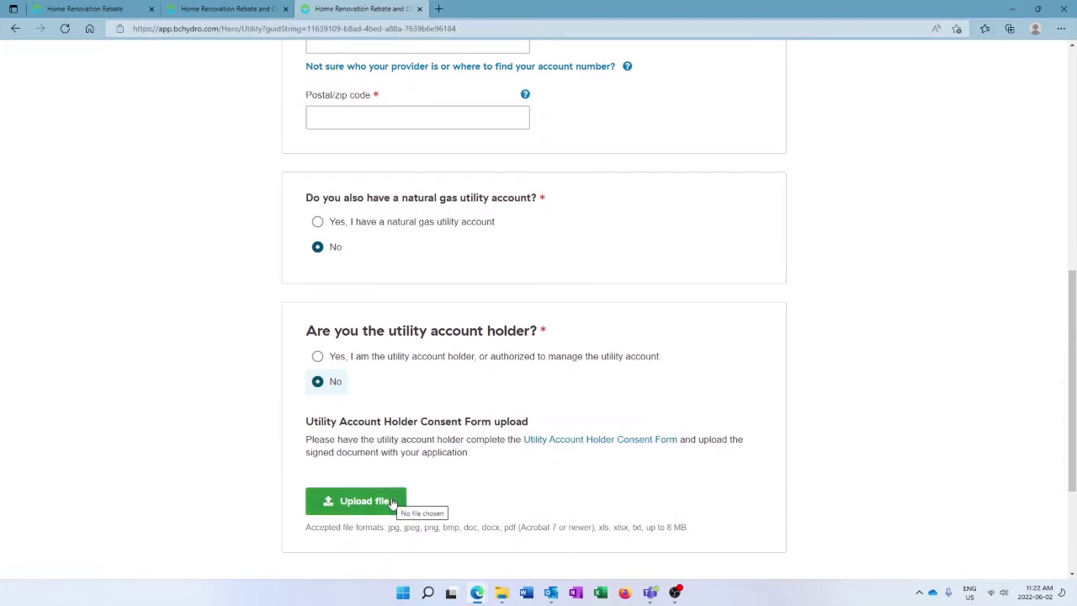
scroll(214, 424, down, 1)
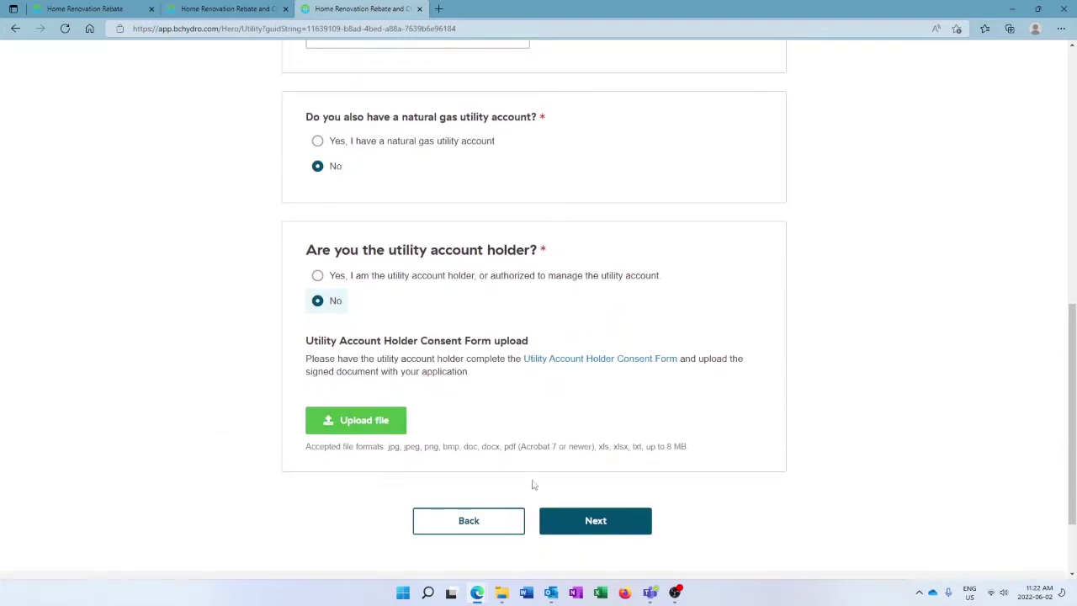
click(587, 521)
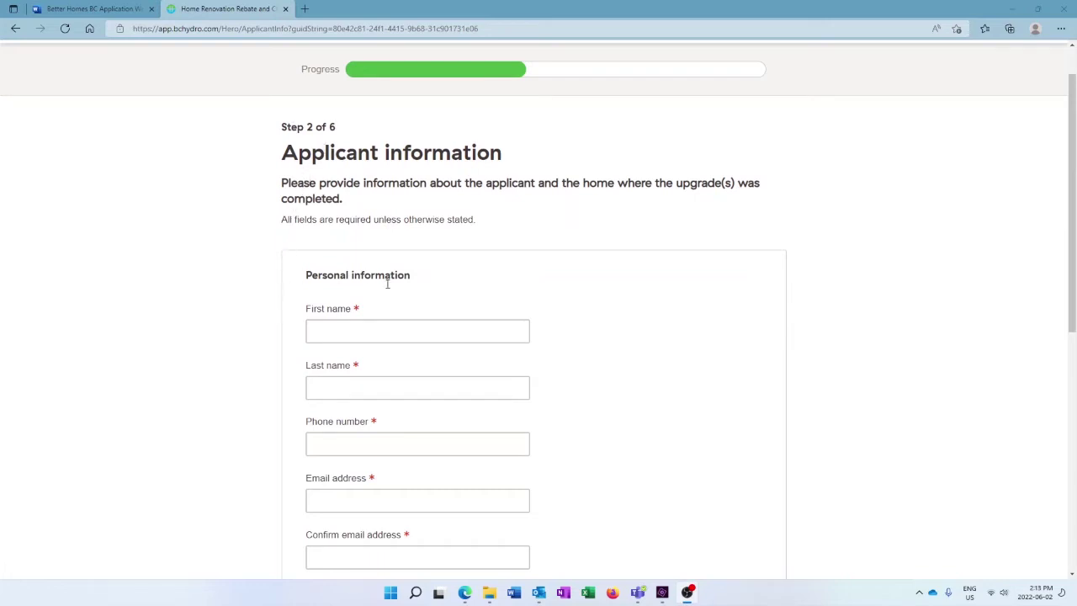
- Examine the applicant's personal information fields for name, phone number and email address
click(408, 325)
click(325, 385)
click(325, 436)
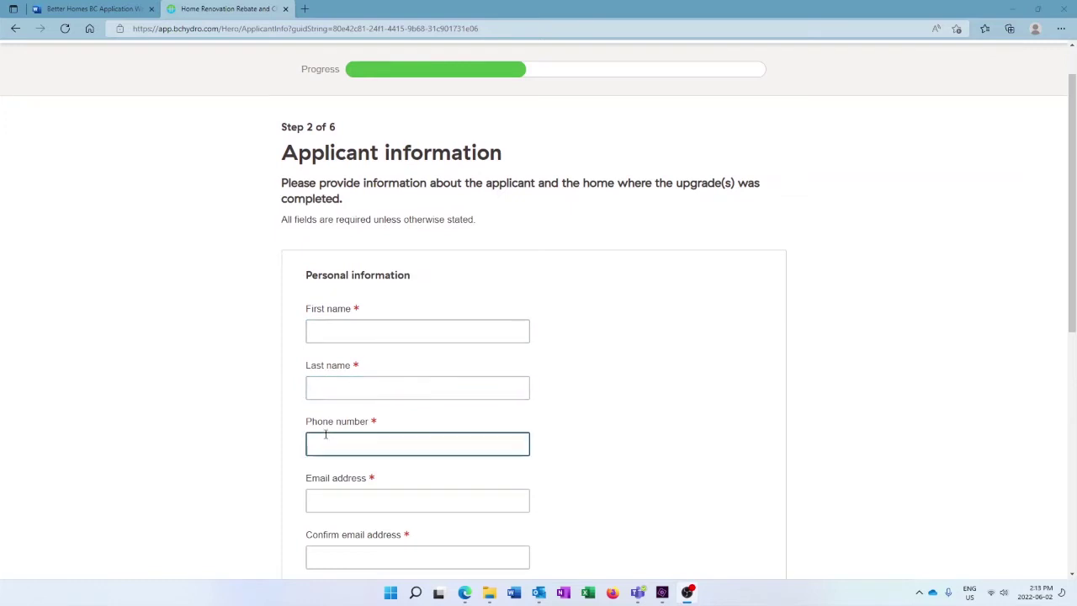
scroll(325, 436, down, 3)
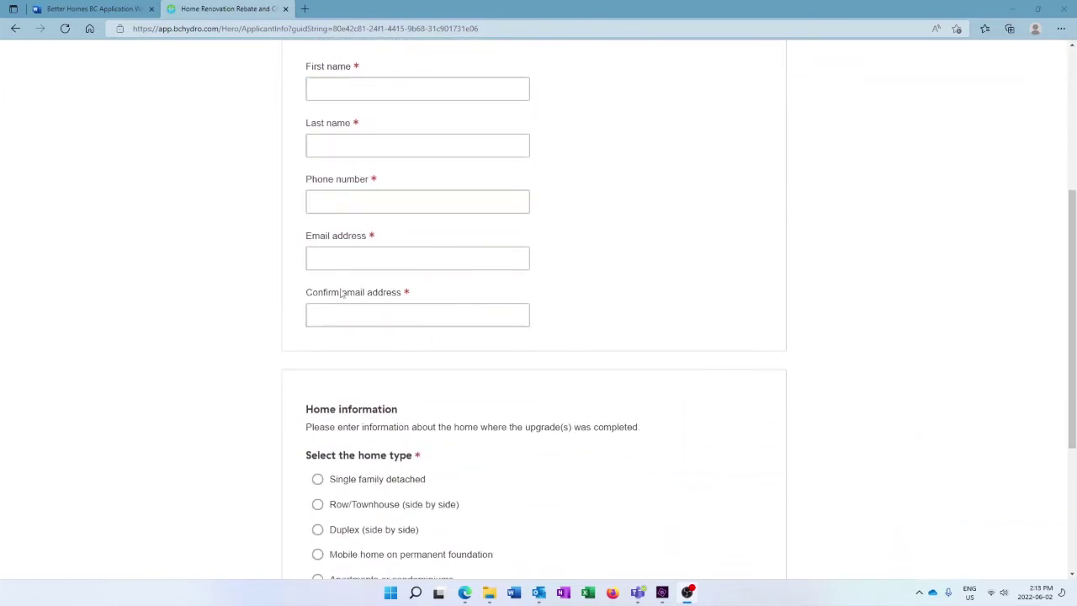
click(327, 311)
click(249, 331)
- Set the home type to Single family detached in the home information section
scroll(249, 332, down, 2)
scroll(249, 331, down, 1)
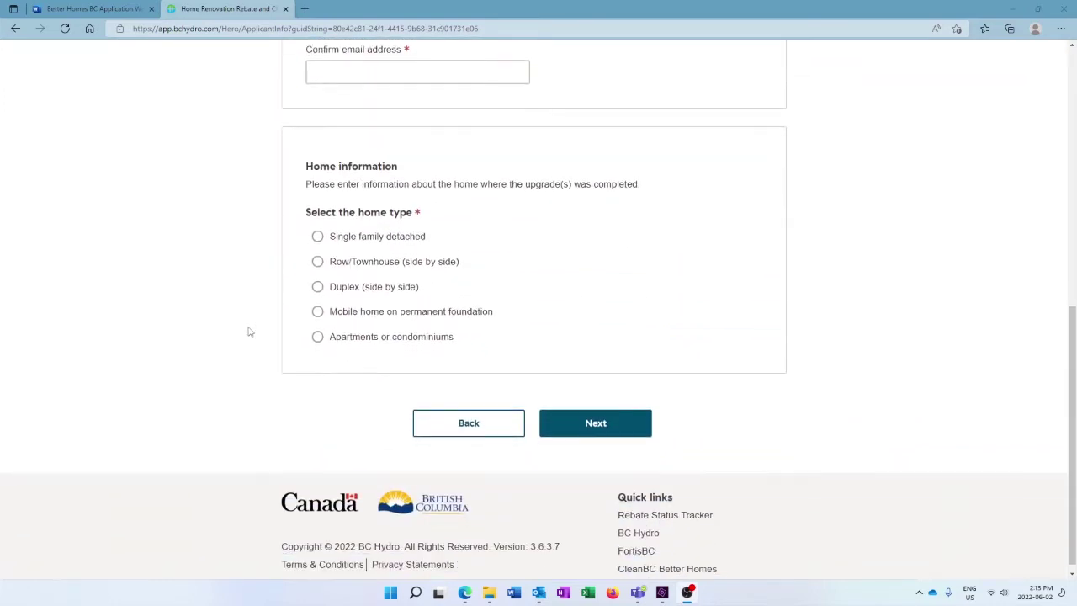
click(317, 237)
- Examine the home information fields for year built, number of adults, home size, address, city and postal code
scroll(278, 246, down, 3)
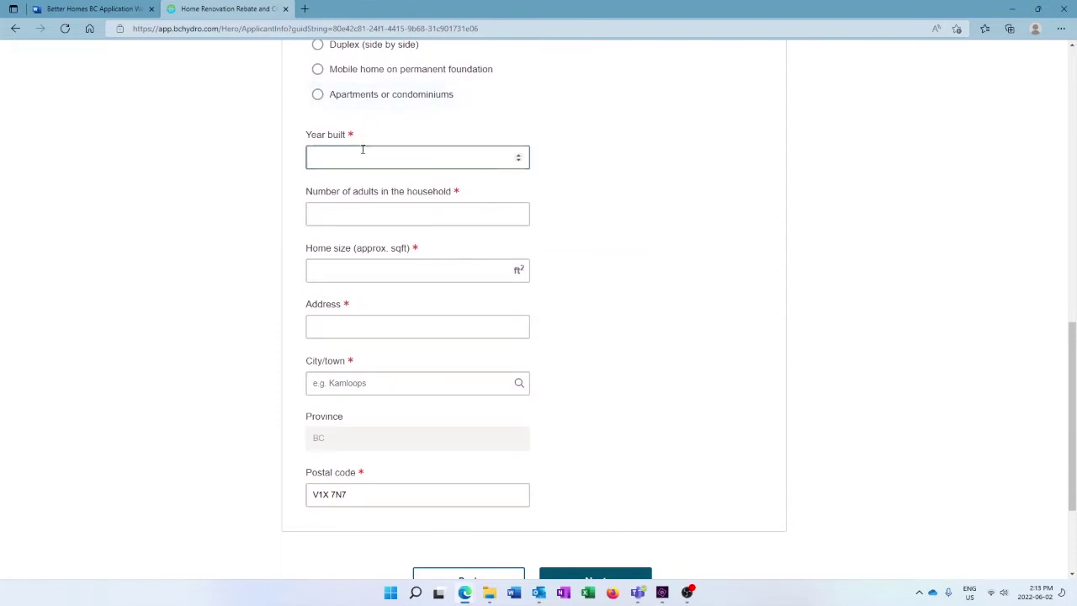
click(341, 222)
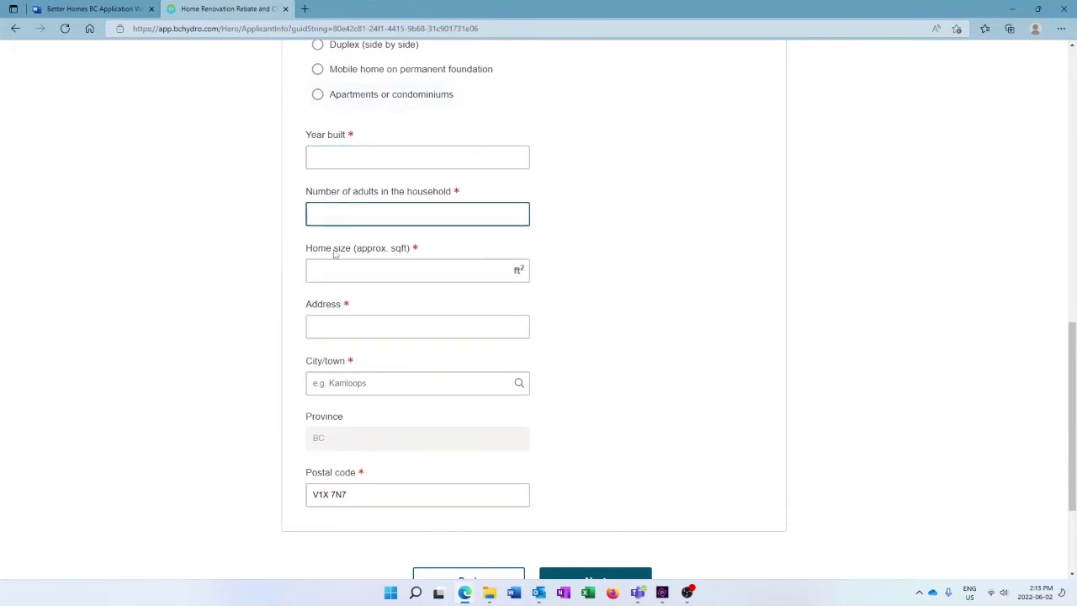
click(330, 268)
click(330, 320)
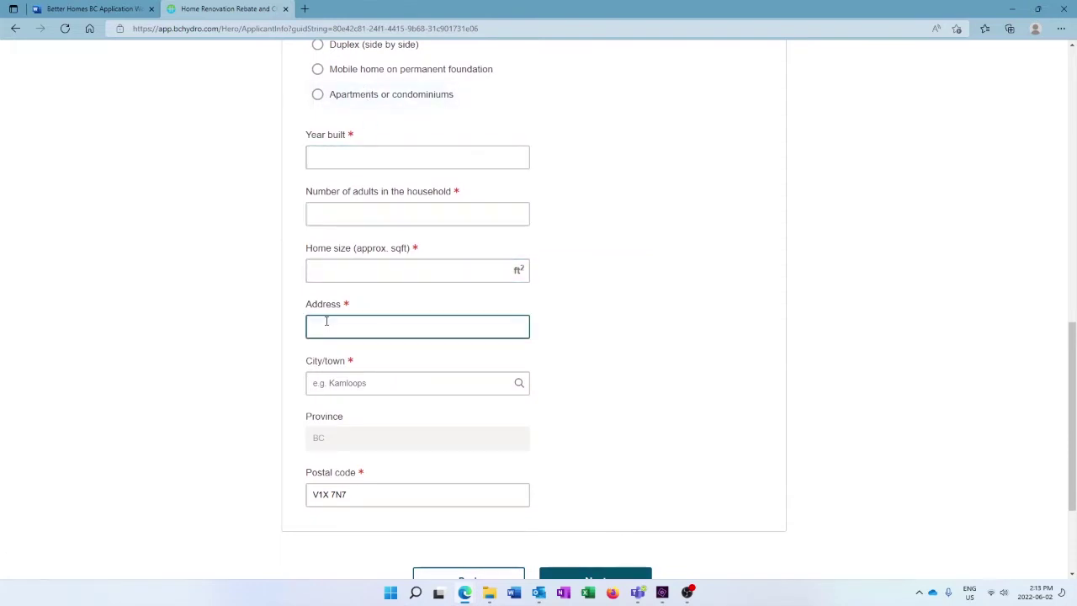
click(342, 384)
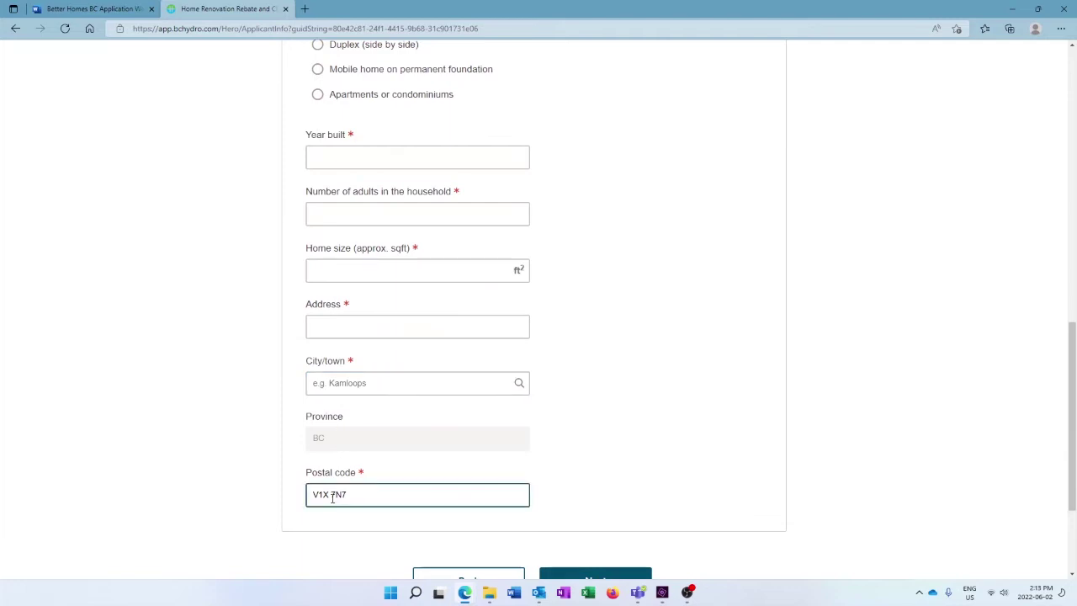
scroll(264, 493, down, 3)
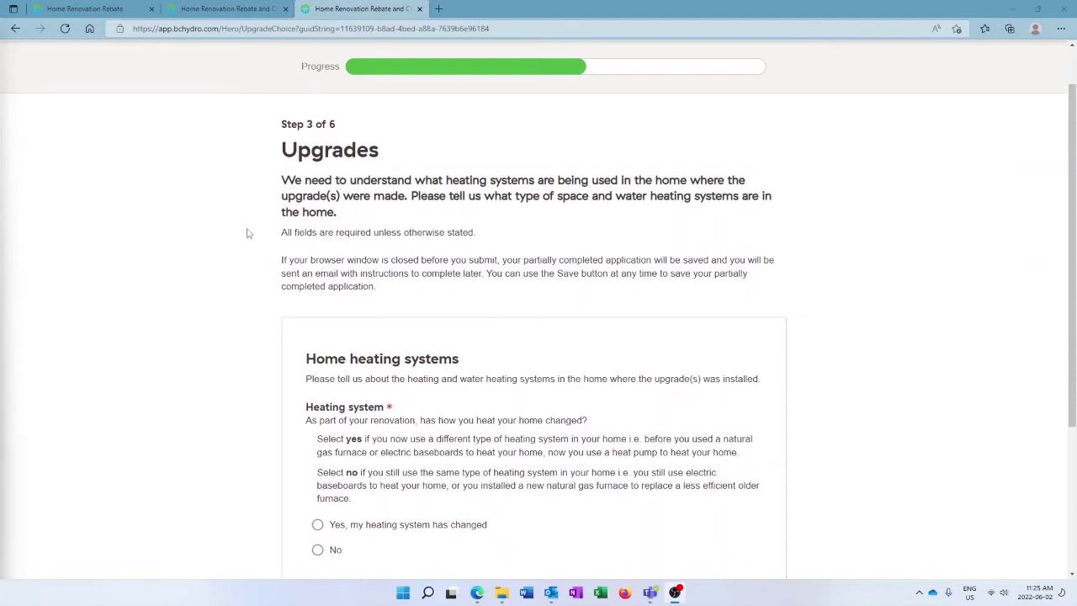
- Indicate that the home's heating system has changed as part of the renovation
scroll(248, 233, down, 1)
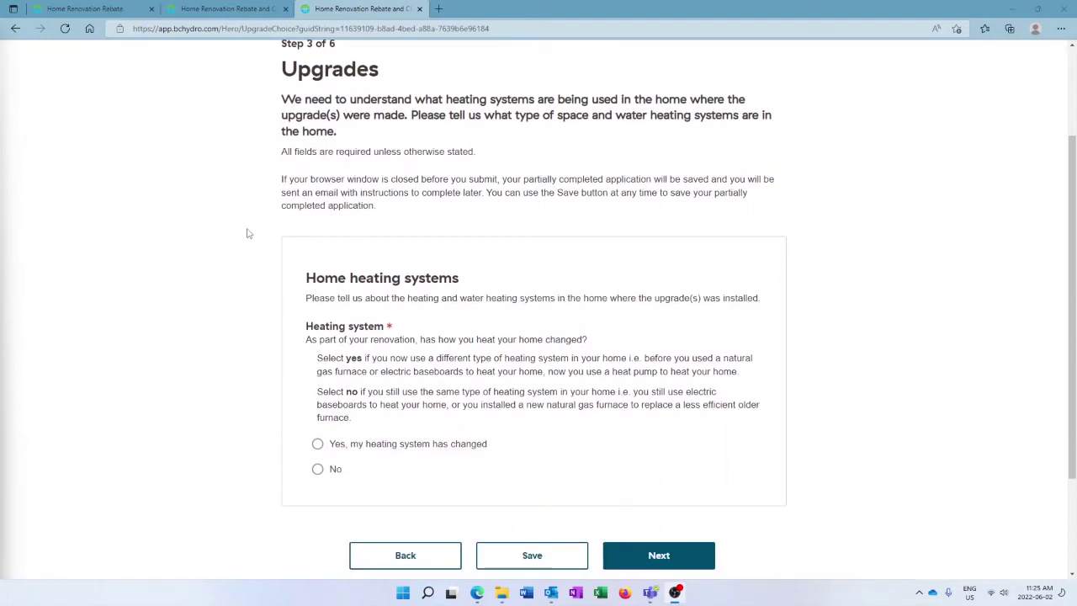
scroll(248, 233, down, 1)
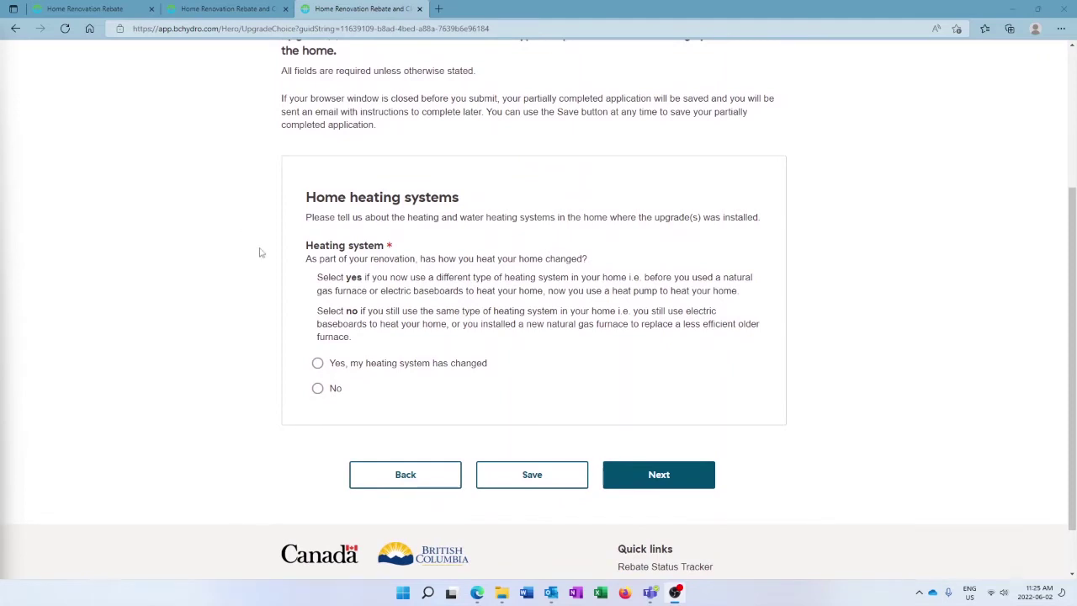
click(319, 363)
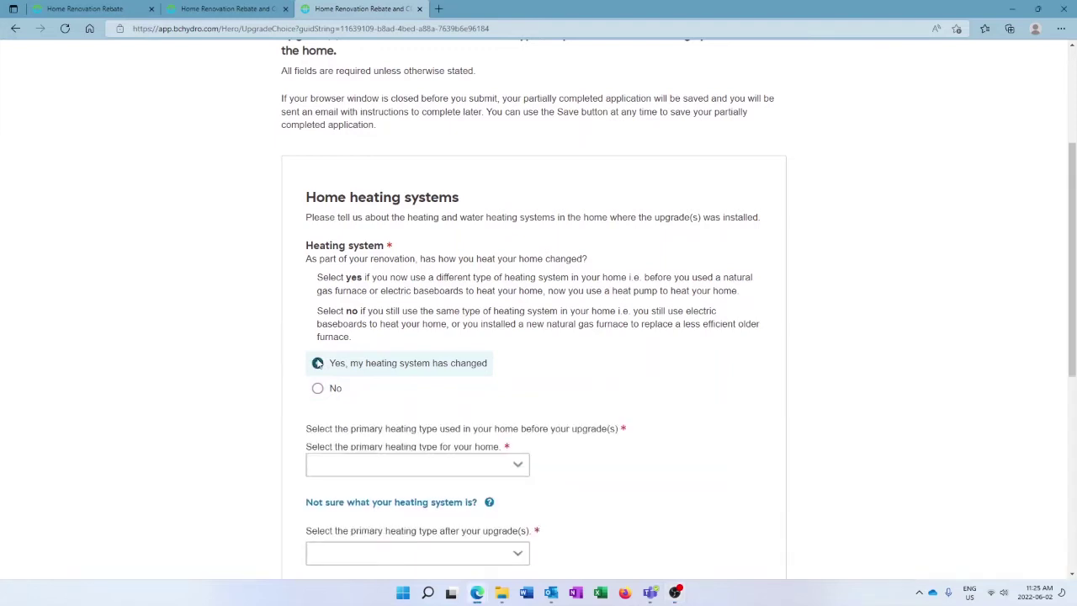
- Answer No to whether the home's water heating system type has changed as part of the renovation
scroll(257, 364, down, 2)
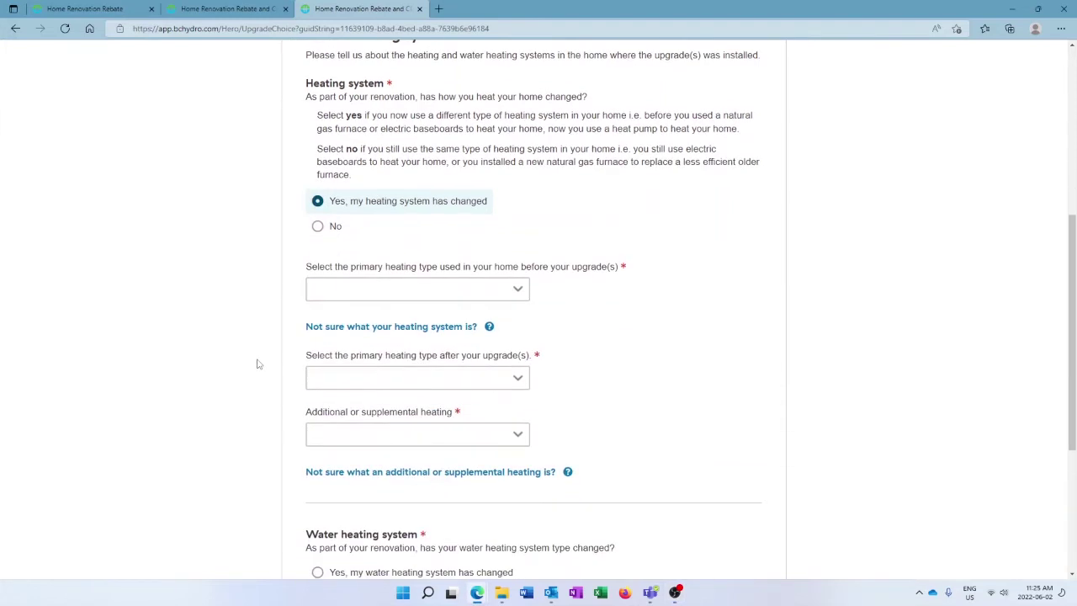
scroll(259, 364, down, 1)
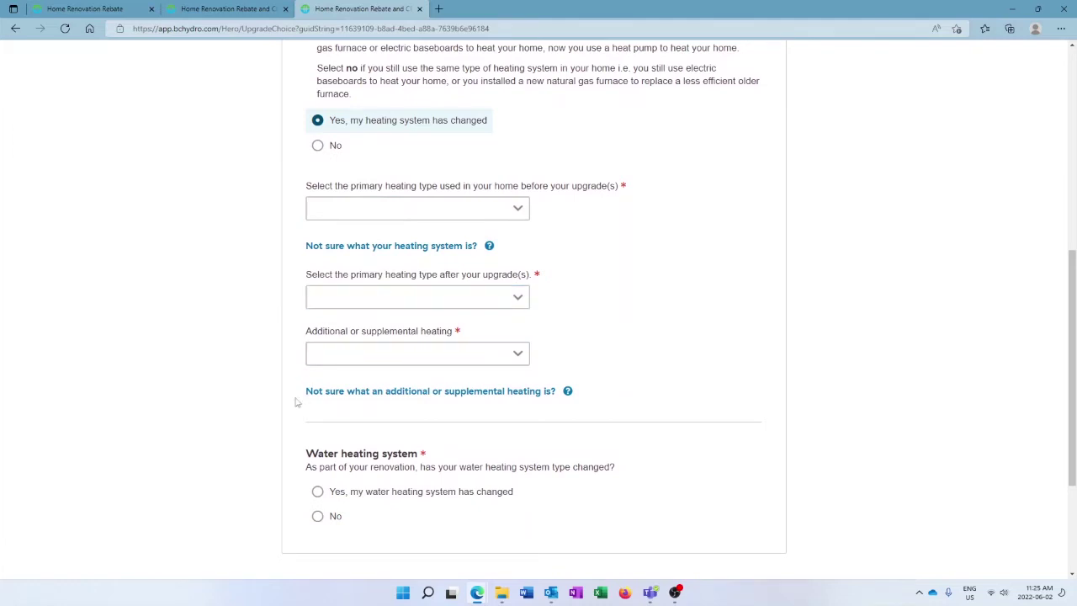
scroll(295, 403, down, 2)
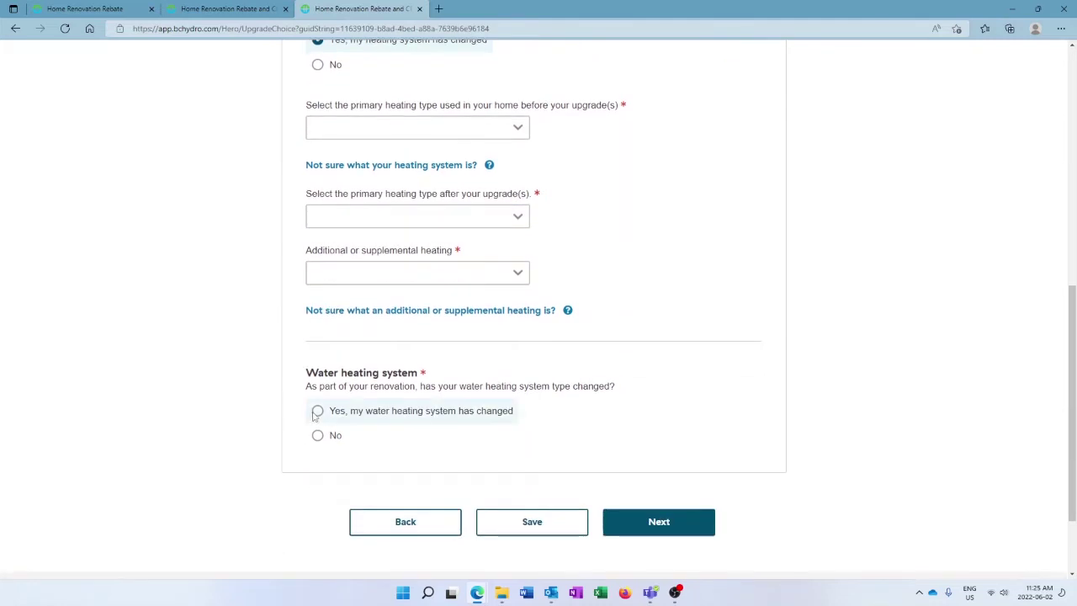
click(318, 412)
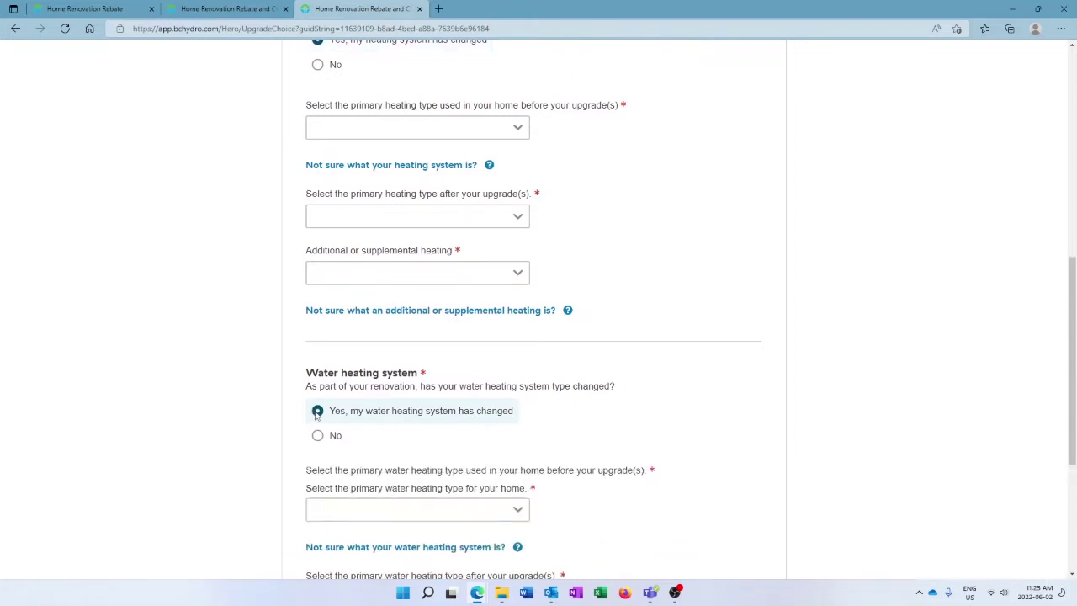
scroll(285, 406, down, 5)
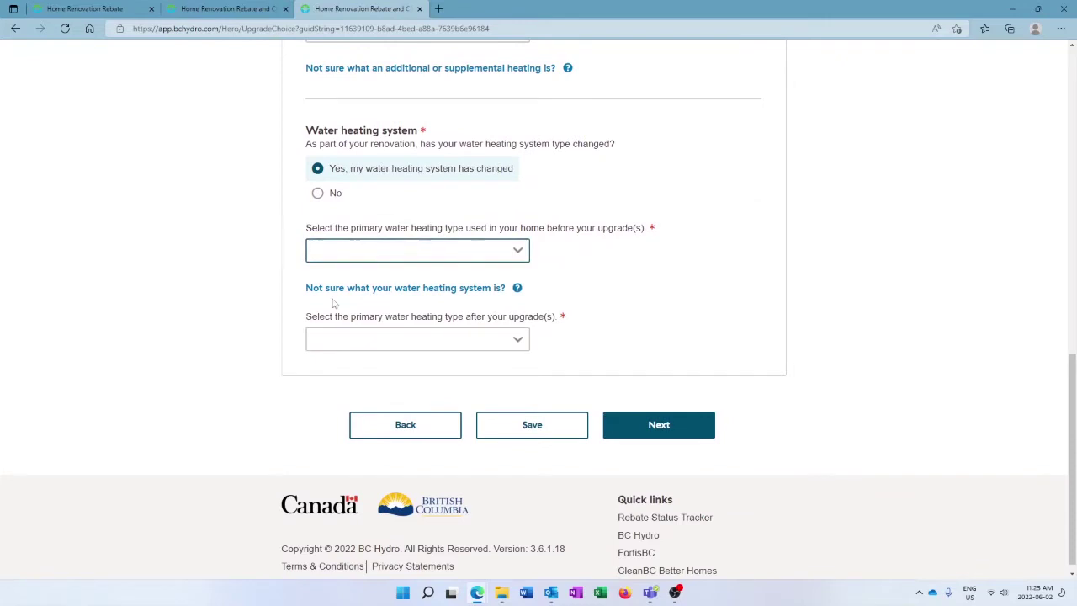
scroll(253, 333, up, 2)
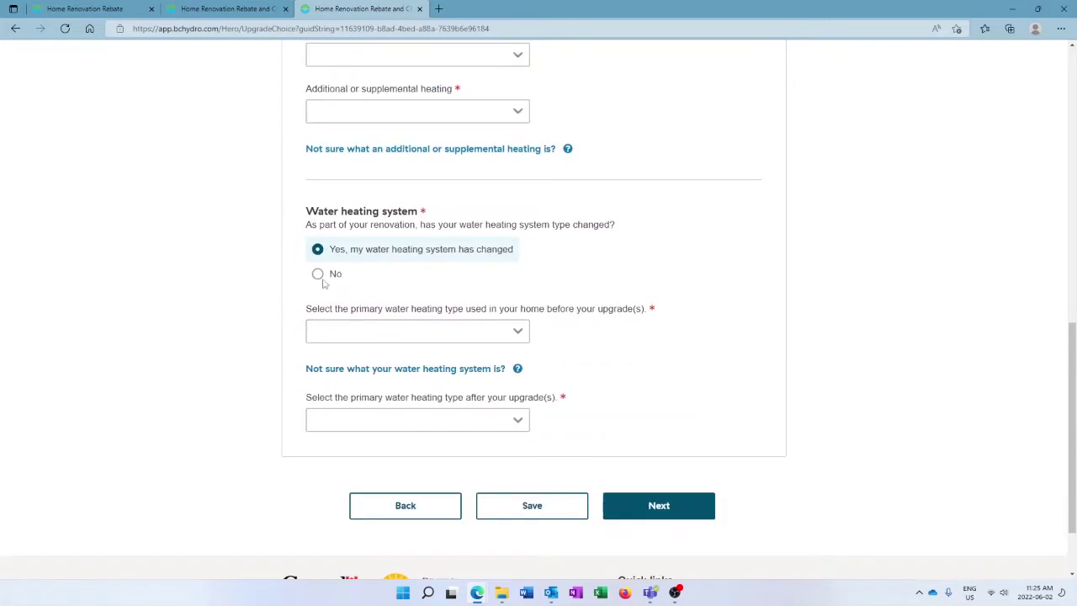
click(321, 274)
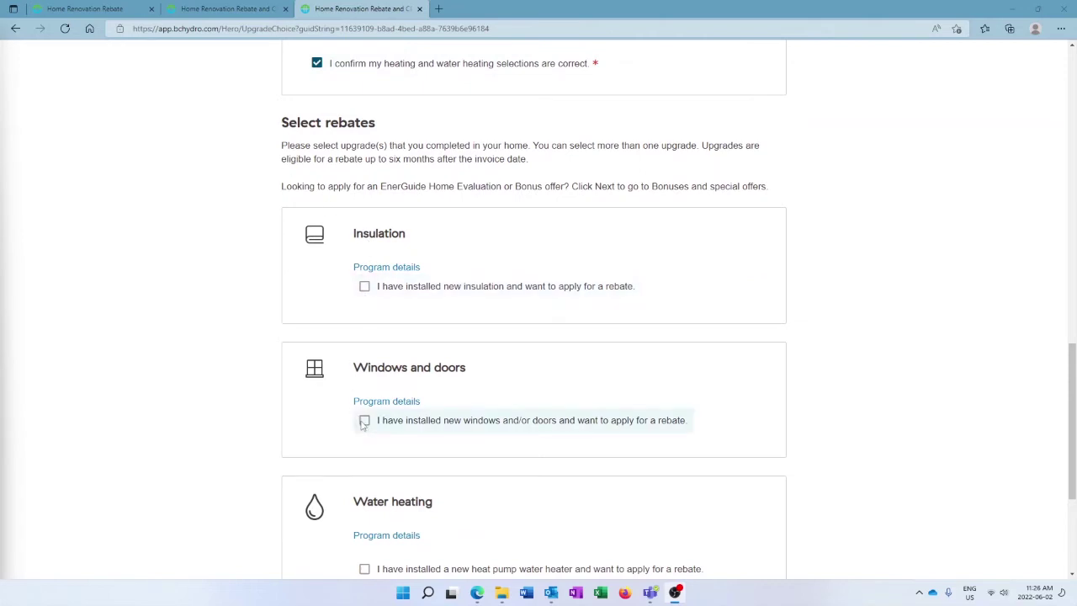
- Examine the insulation upgrade's contractor company, installer name and invoice date fields, including the date picker
scroll(244, 410, down, 2)
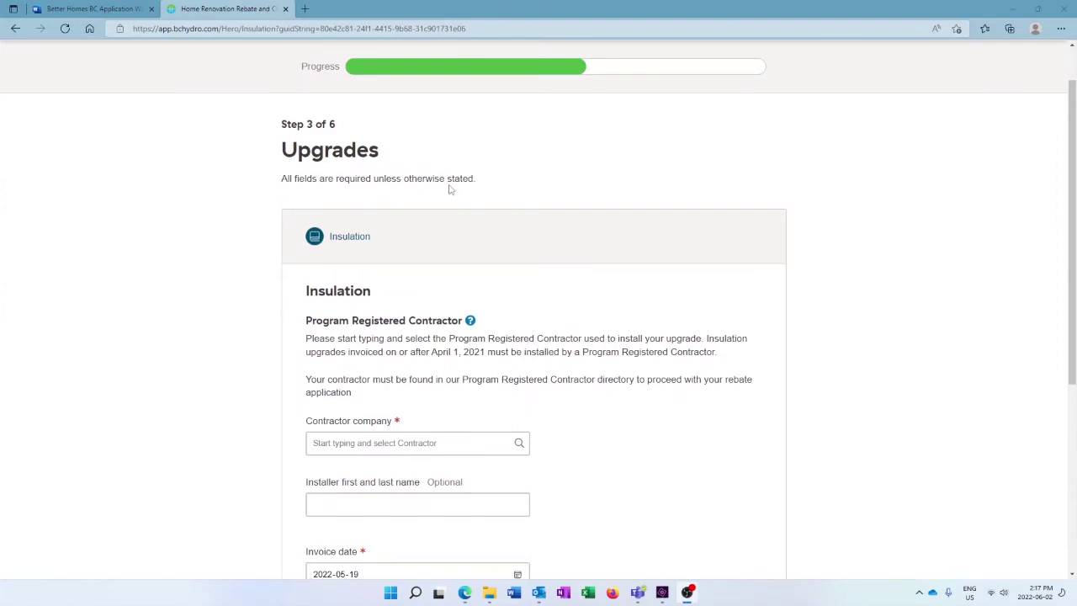
scroll(287, 286, down, 1)
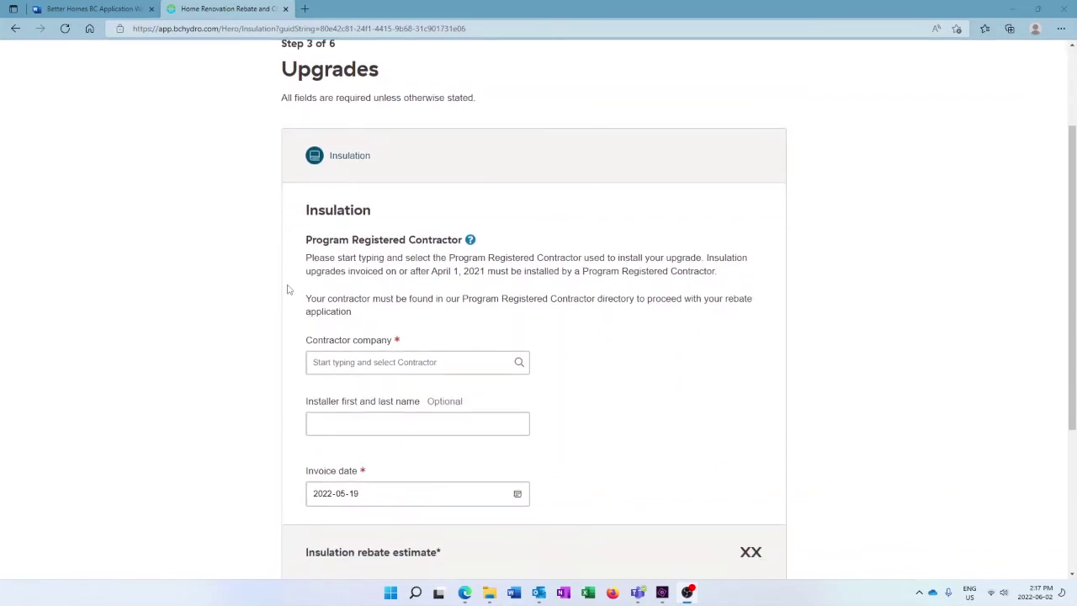
scroll(276, 286, down, 1)
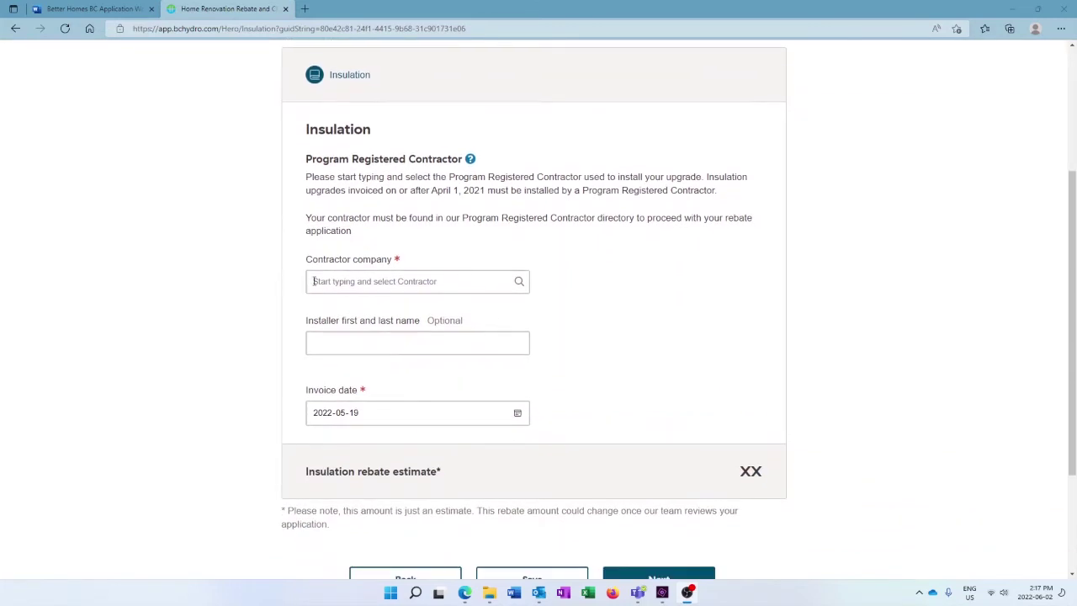
click(341, 282)
click(330, 333)
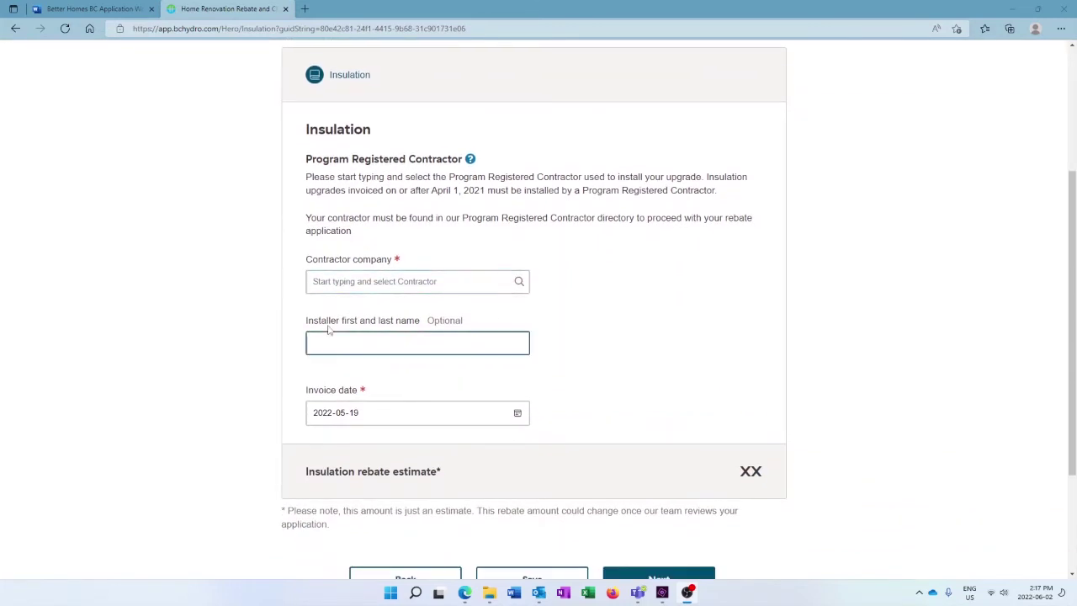
click(334, 412)
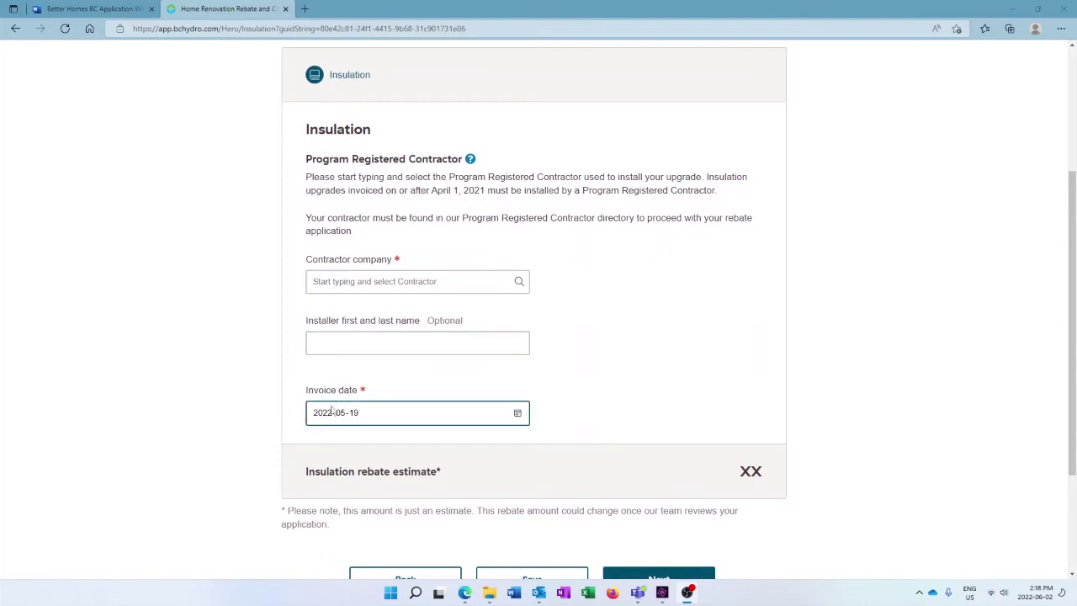
click(517, 412)
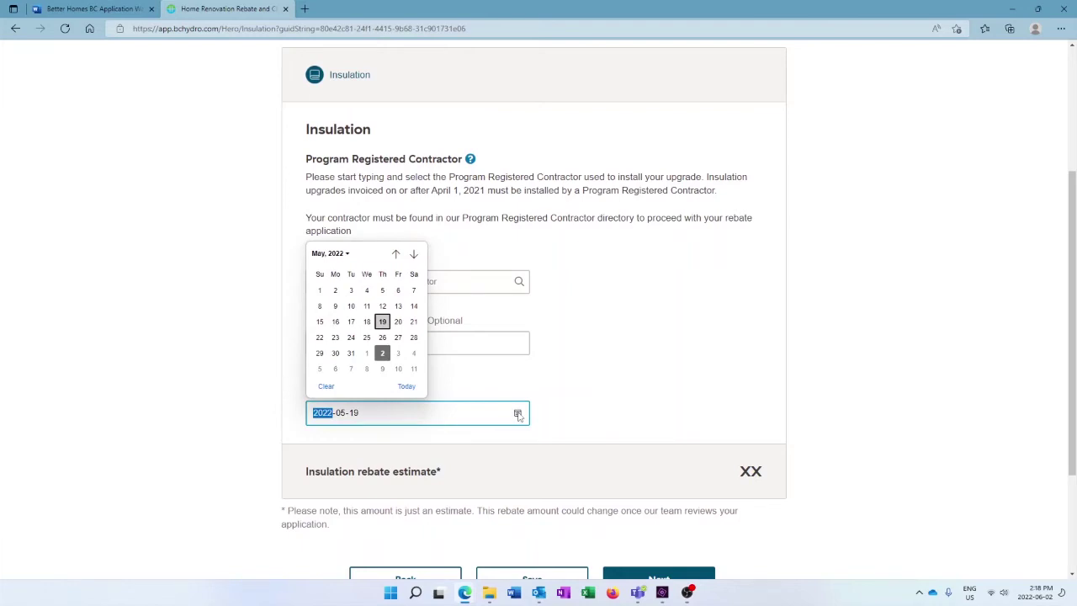
click(556, 404)
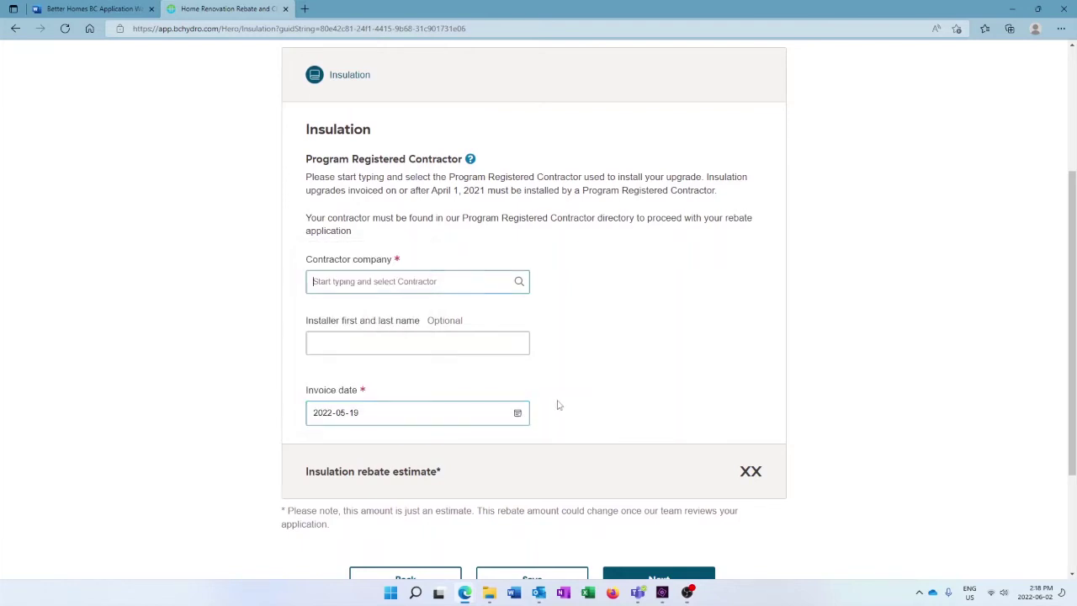
- Examine the insulation location, type, R-value, square footage and cost fields, the option for additional locations and the rebate estimate
scroll(216, 450, down, 1)
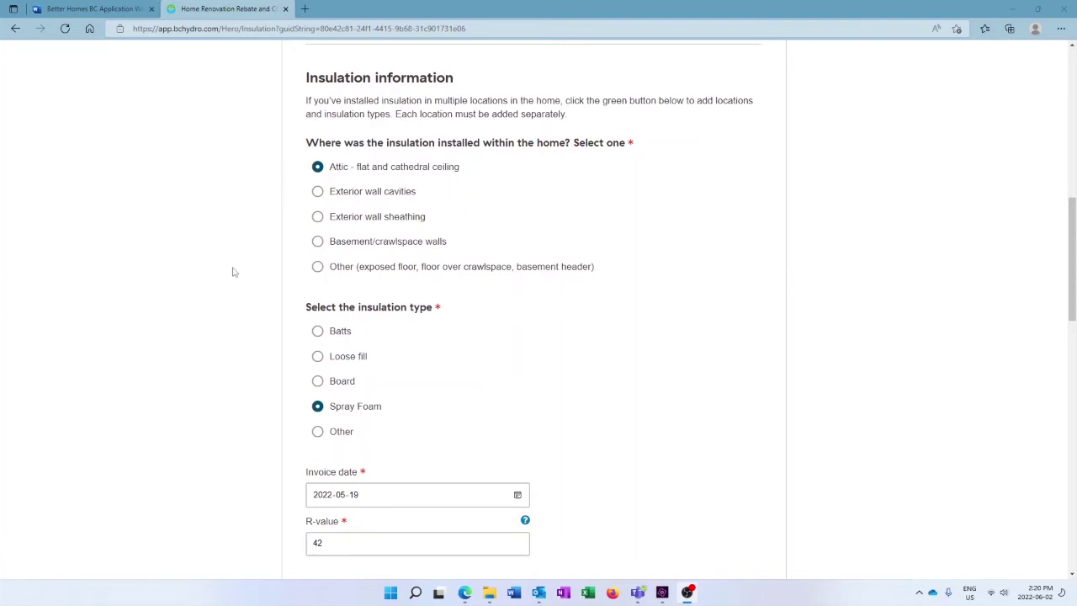
scroll(234, 273, down, 5)
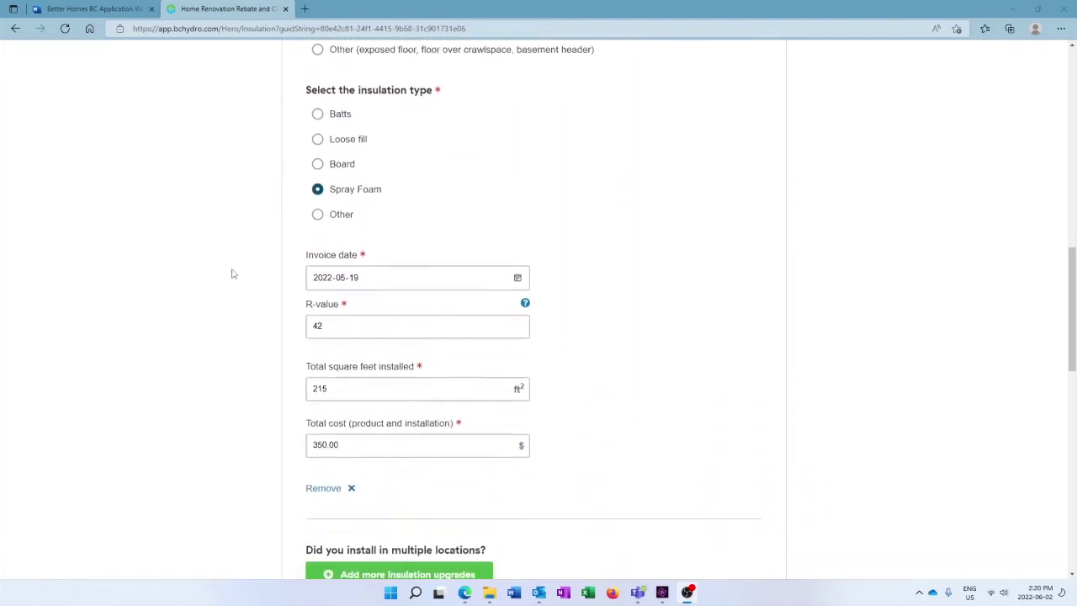
scroll(234, 274, down, 5)
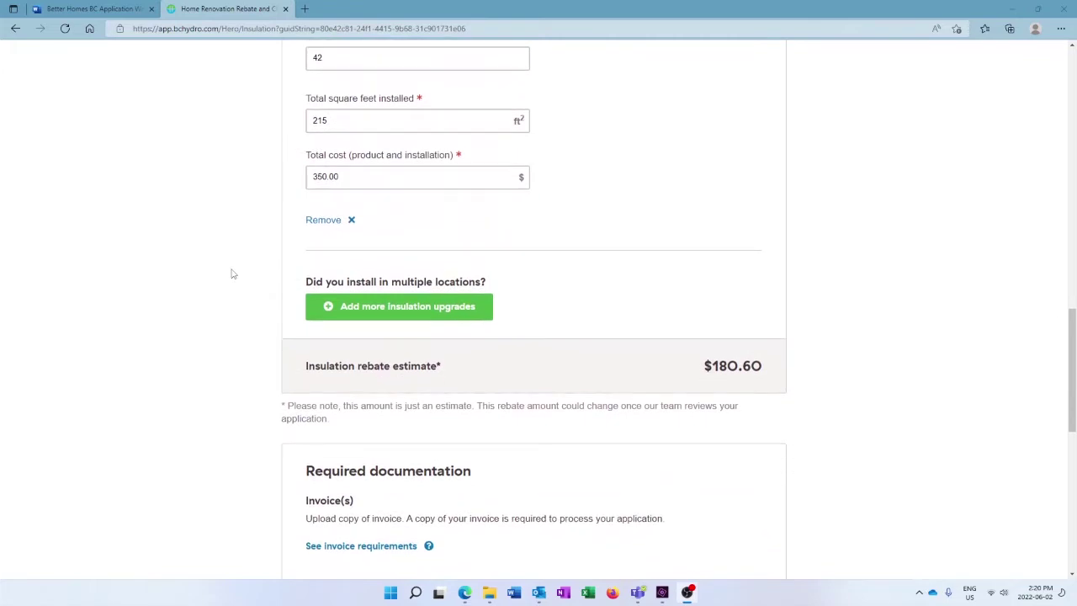
click(389, 318)
scroll(252, 313, down, 1)
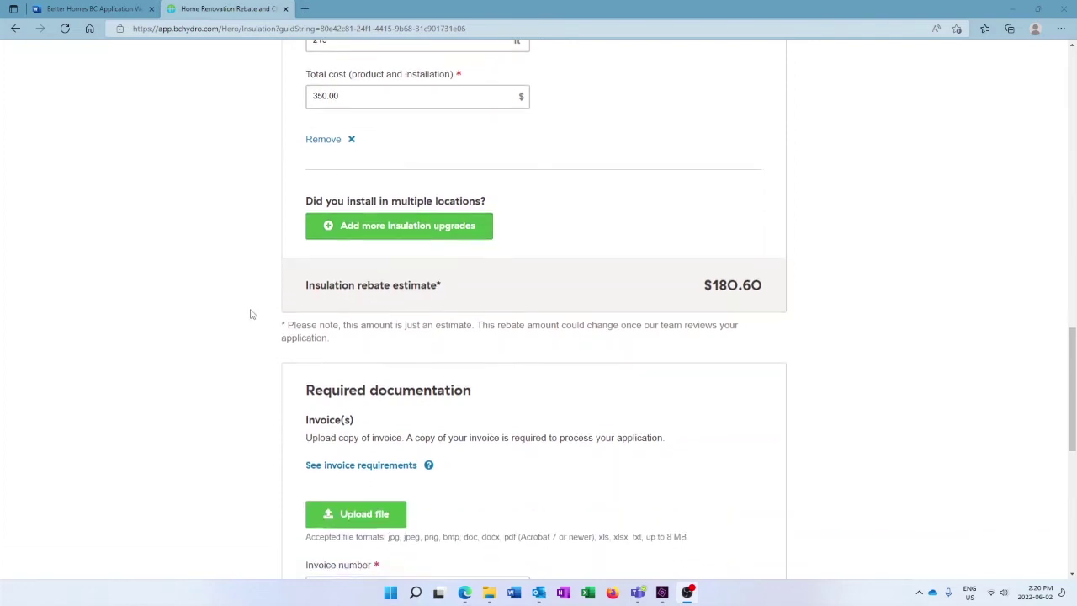
scroll(250, 314, down, 1)
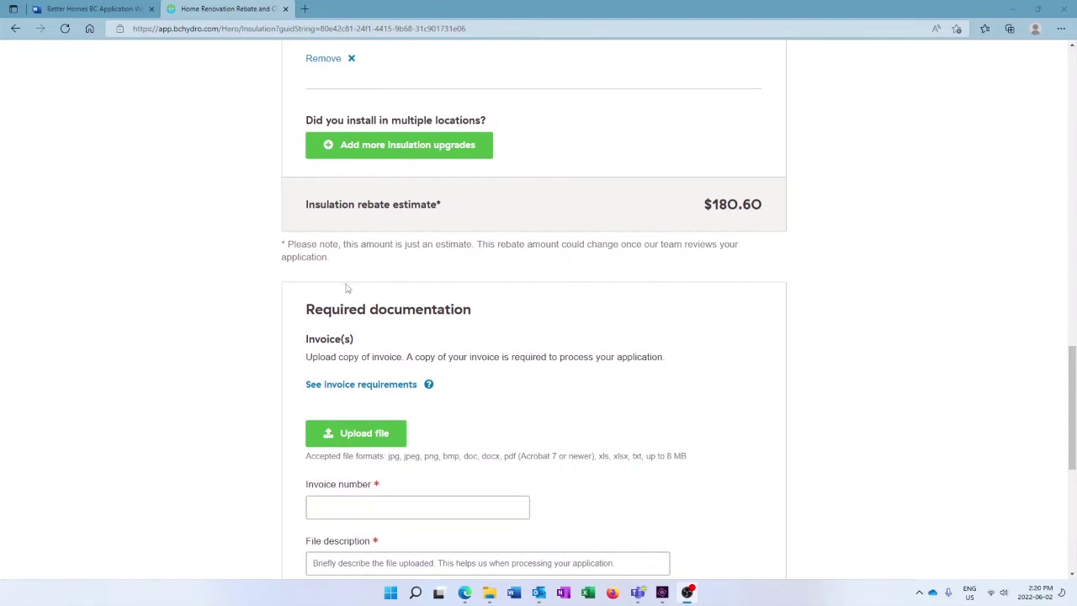
- Review the required invoice upload, invoice number and file description fields, and continue to the bonuses and special offers
scroll(295, 305, down, 2)
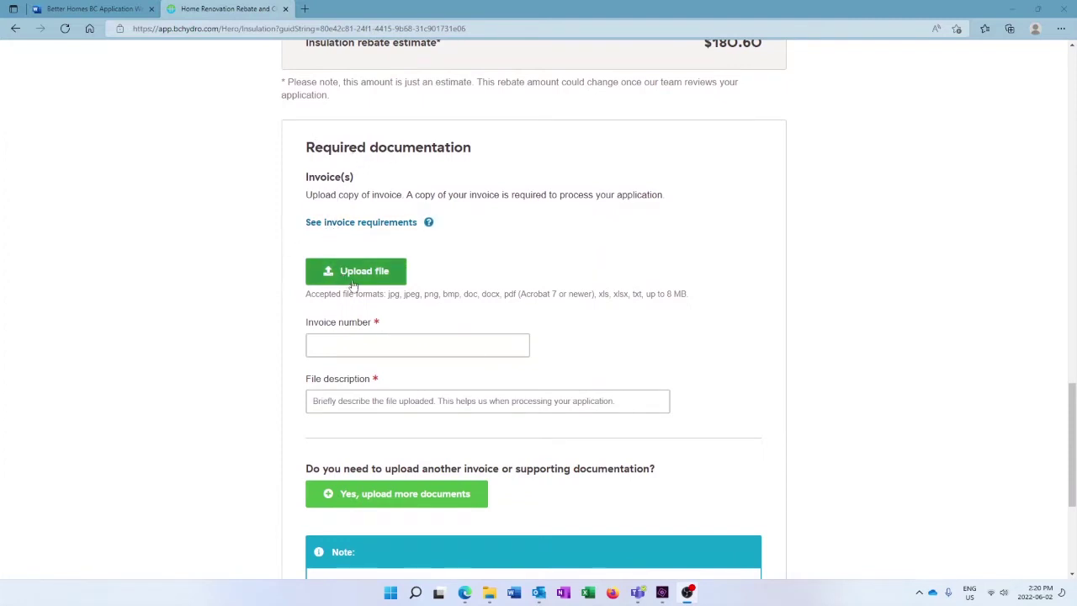
click(338, 347)
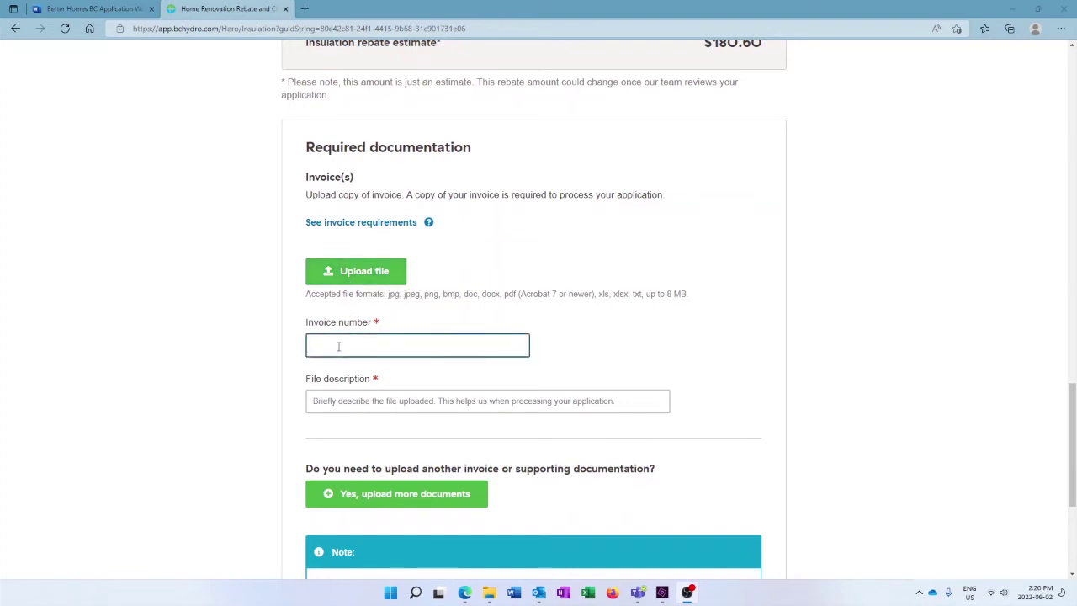
click(287, 350)
scroll(286, 350, down, 2)
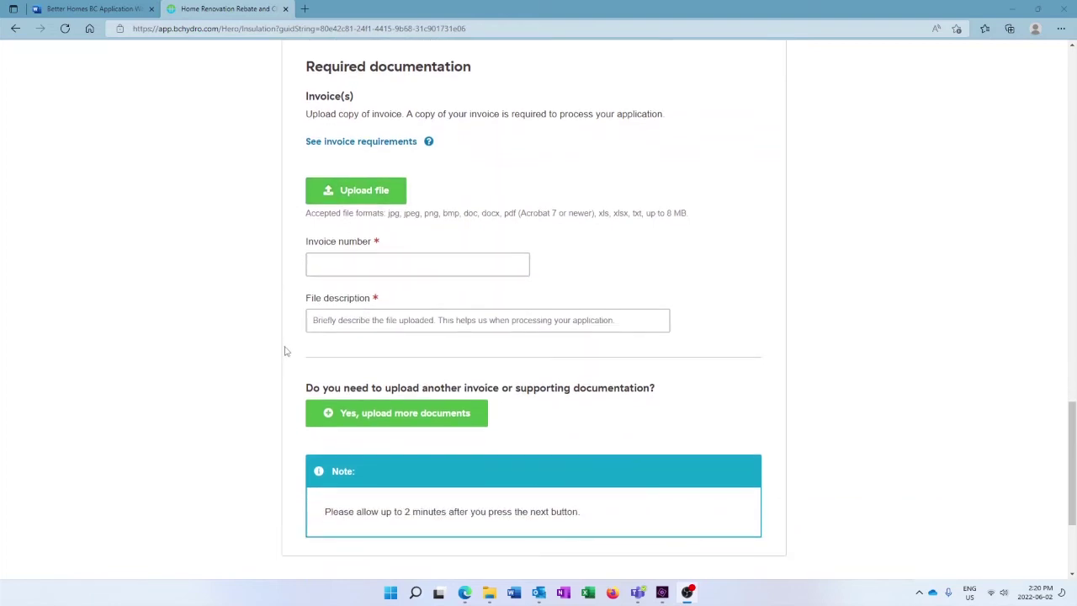
scroll(286, 351, down, 1)
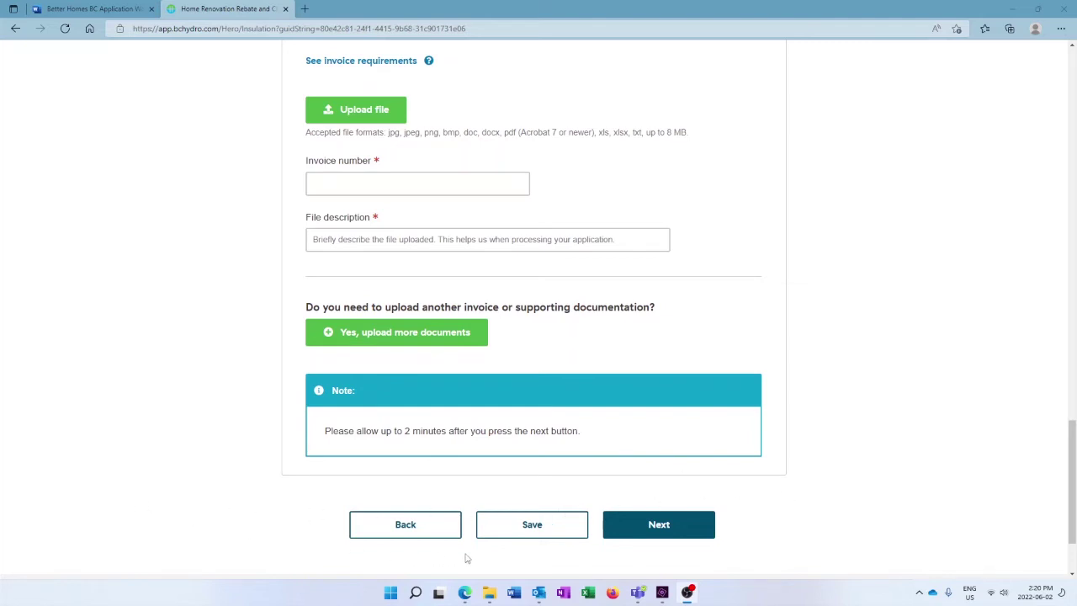
click(652, 530)
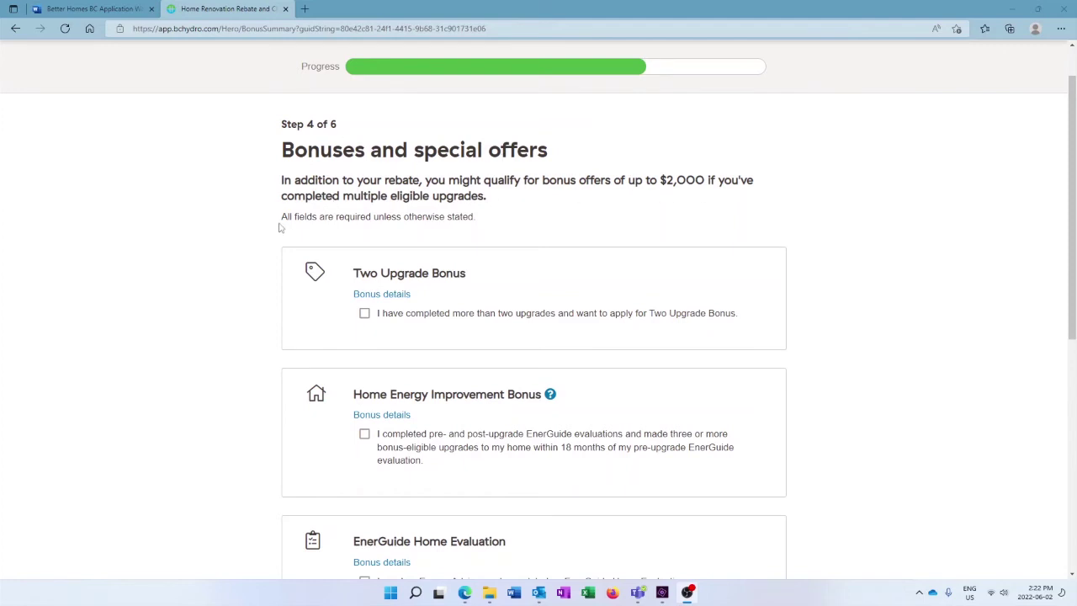
- Examine the available bonus offers, including the EnerGuide Home Evaluation eligibility notice and the promo code option
scroll(279, 233, down, 2)
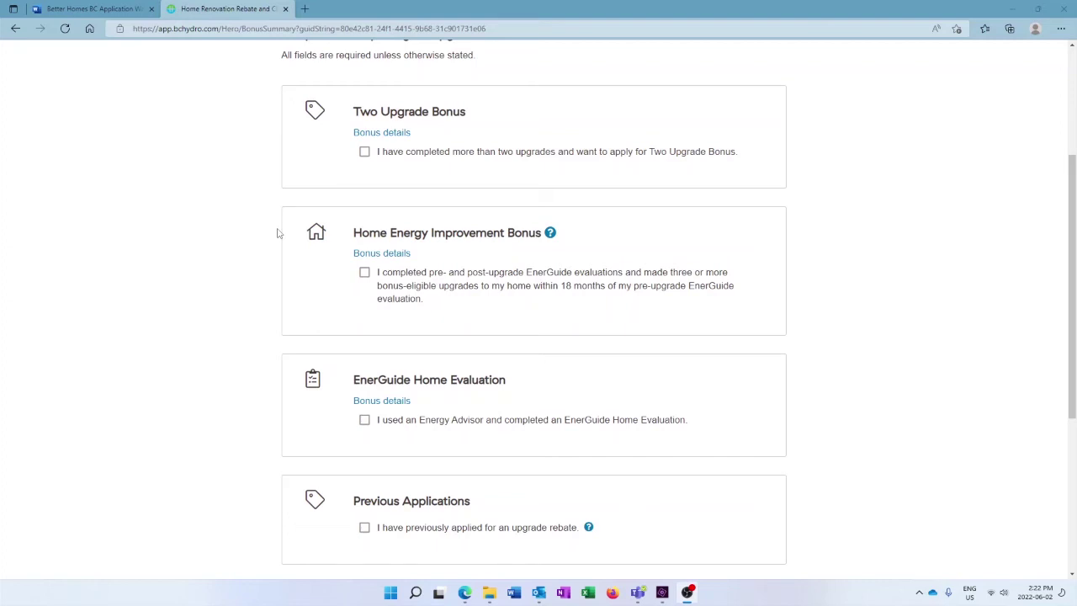
scroll(279, 233, down, 1)
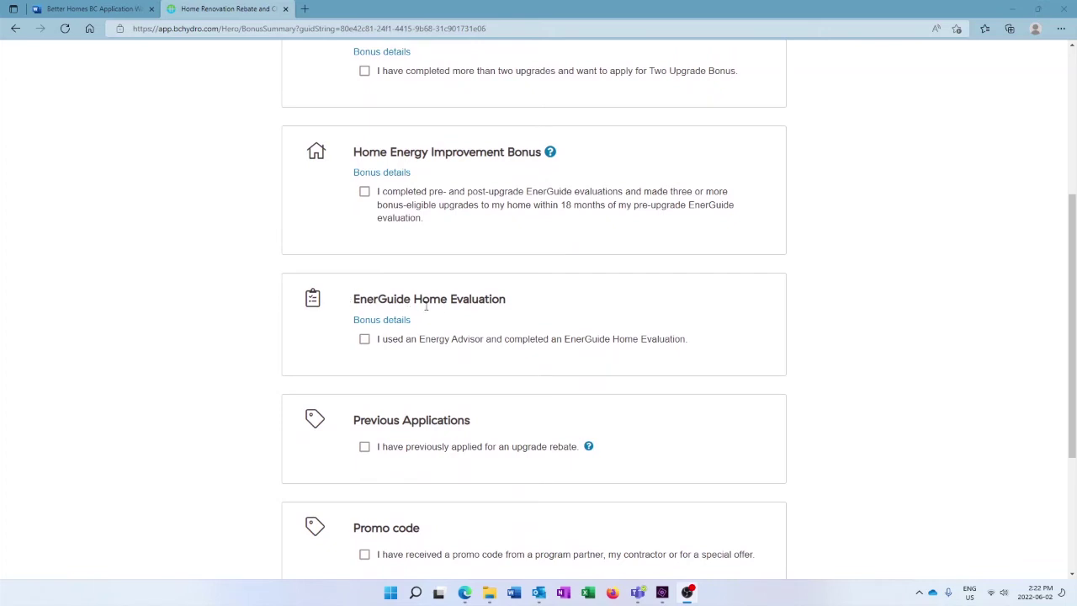
click(364, 340)
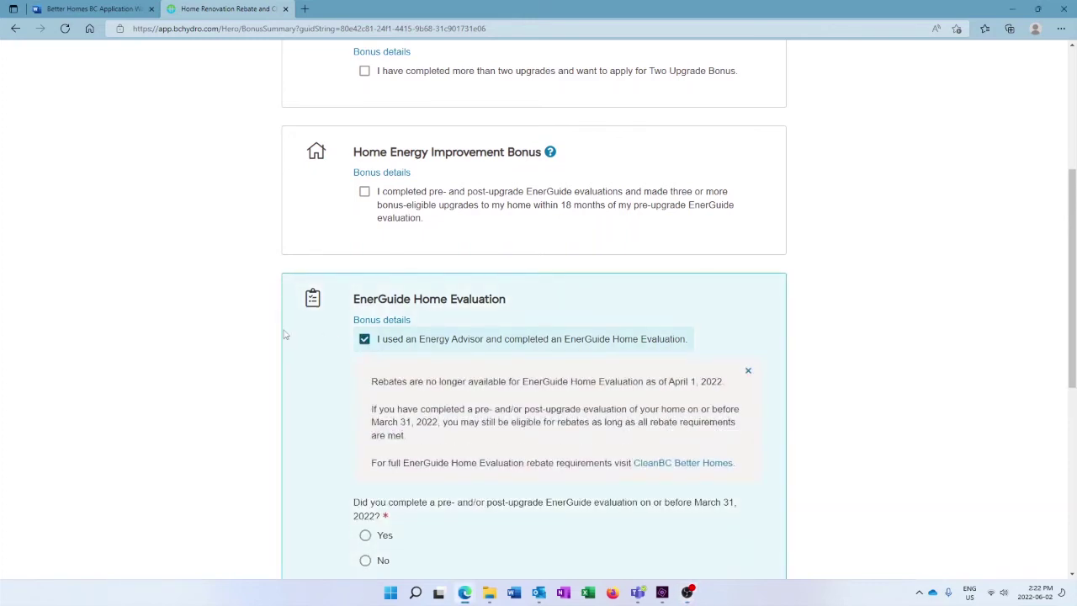
scroll(271, 333, down, 1)
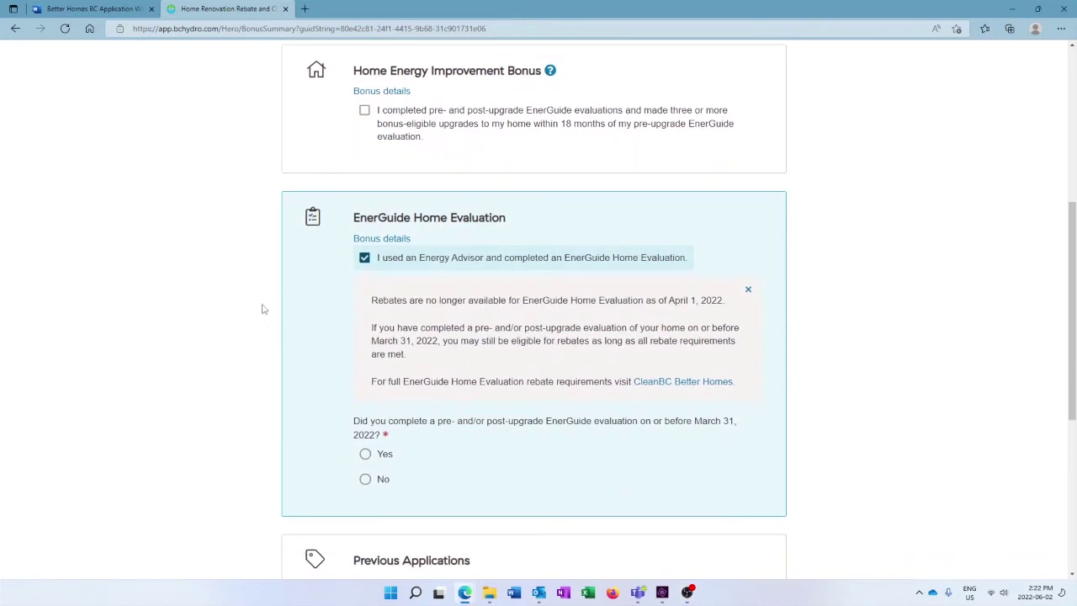
scroll(265, 308, down, 1)
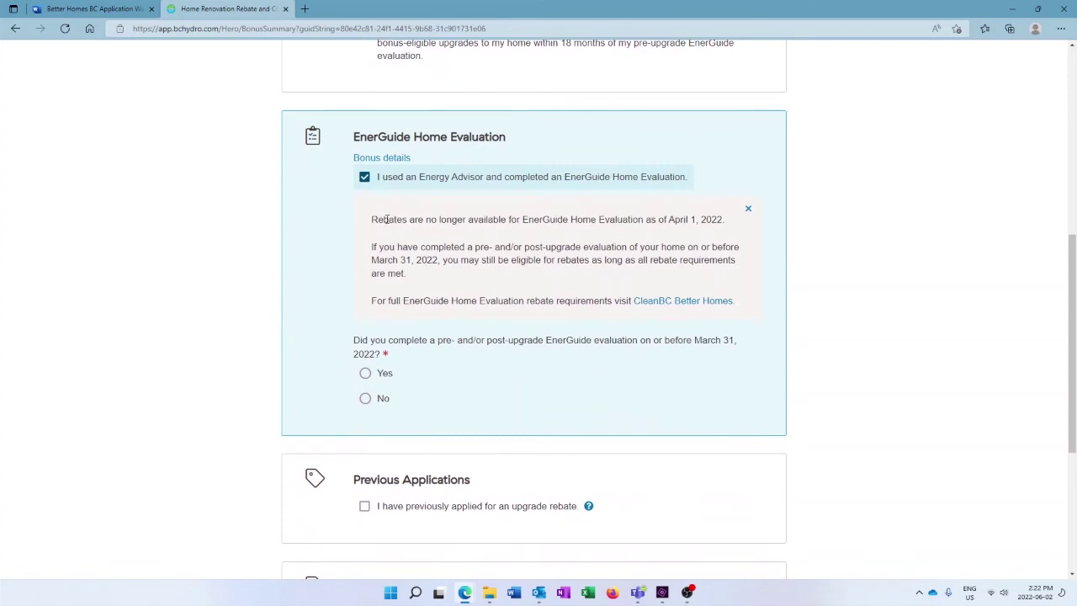
click(364, 177)
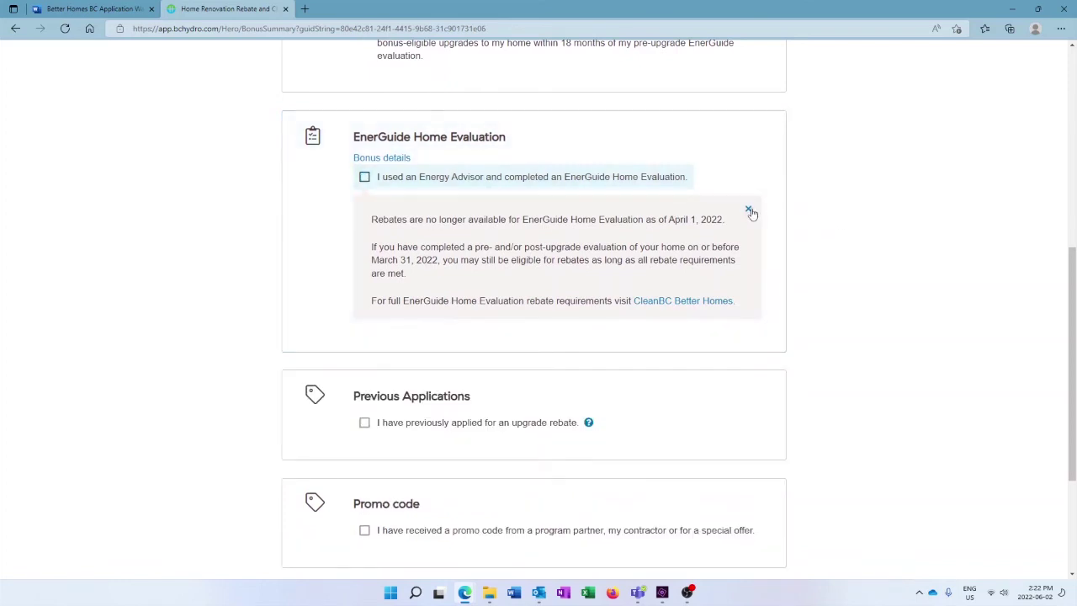
click(748, 209)
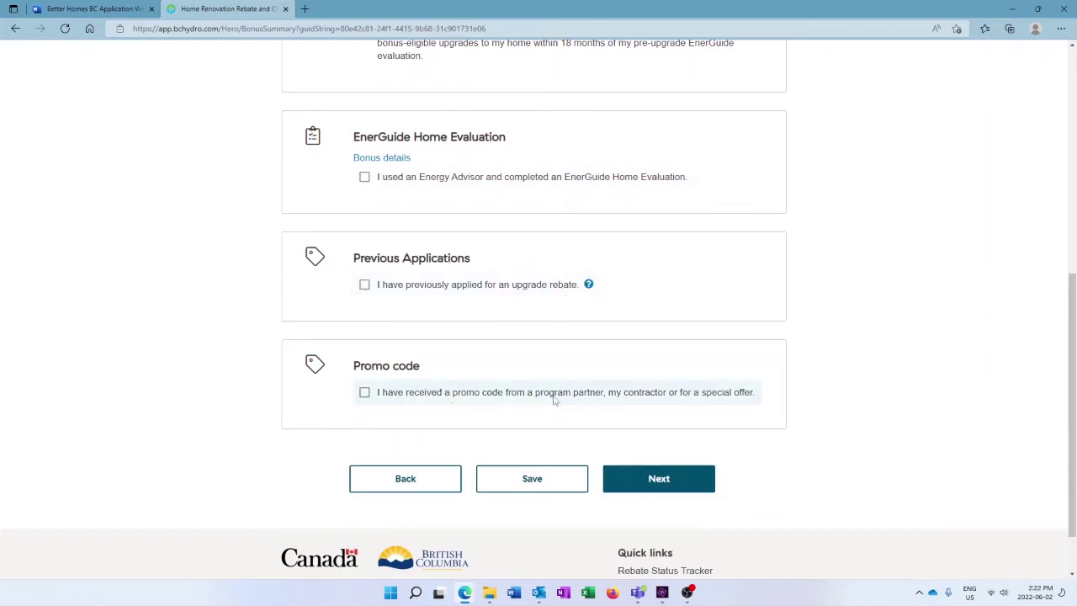
click(365, 399)
click(365, 399)
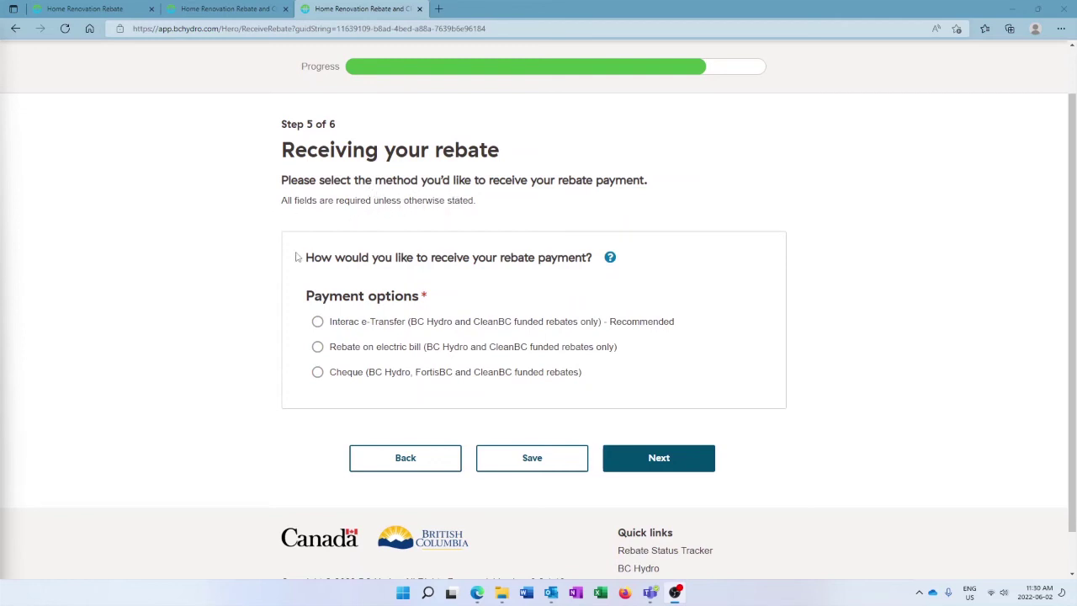
- Choose Interac e-Transfer as the rebate payment method and review its email, security question and consent fields
click(317, 322)
scroll(221, 352, down, 2)
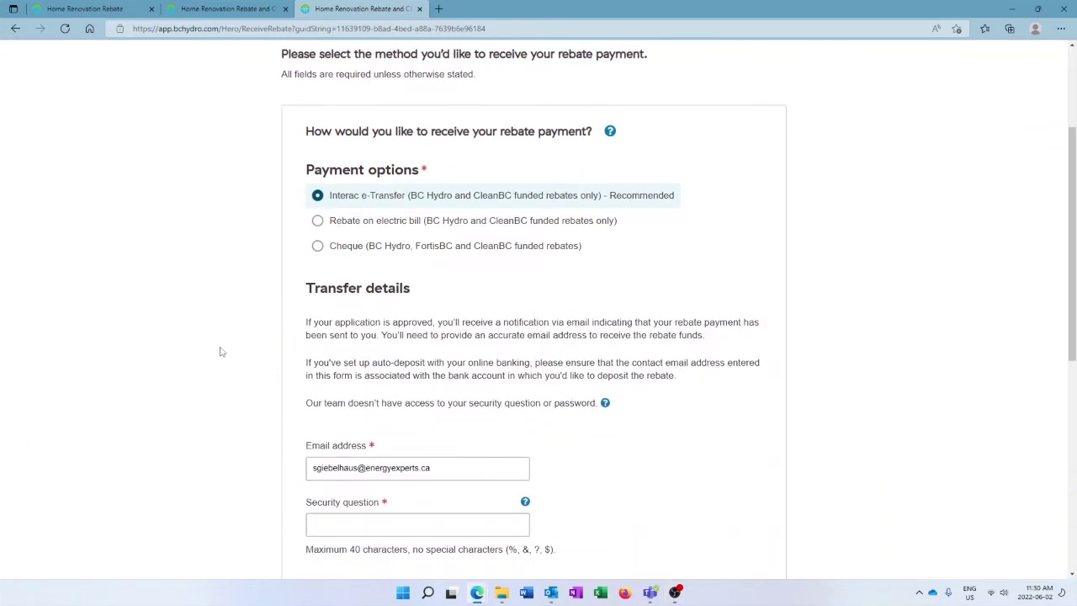
scroll(220, 352, down, 3)
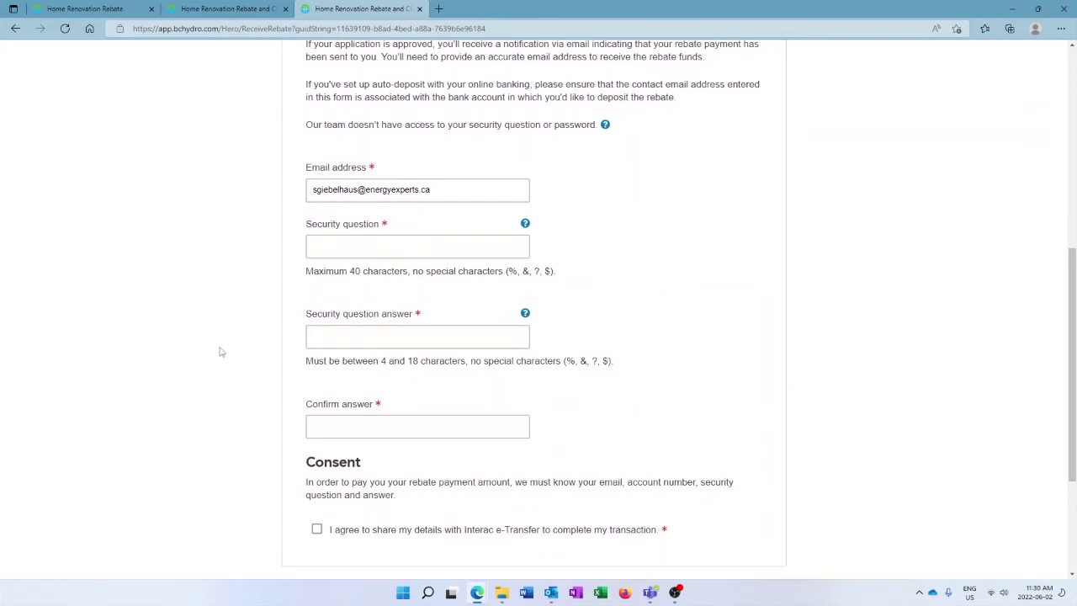
scroll(220, 352, down, 1)
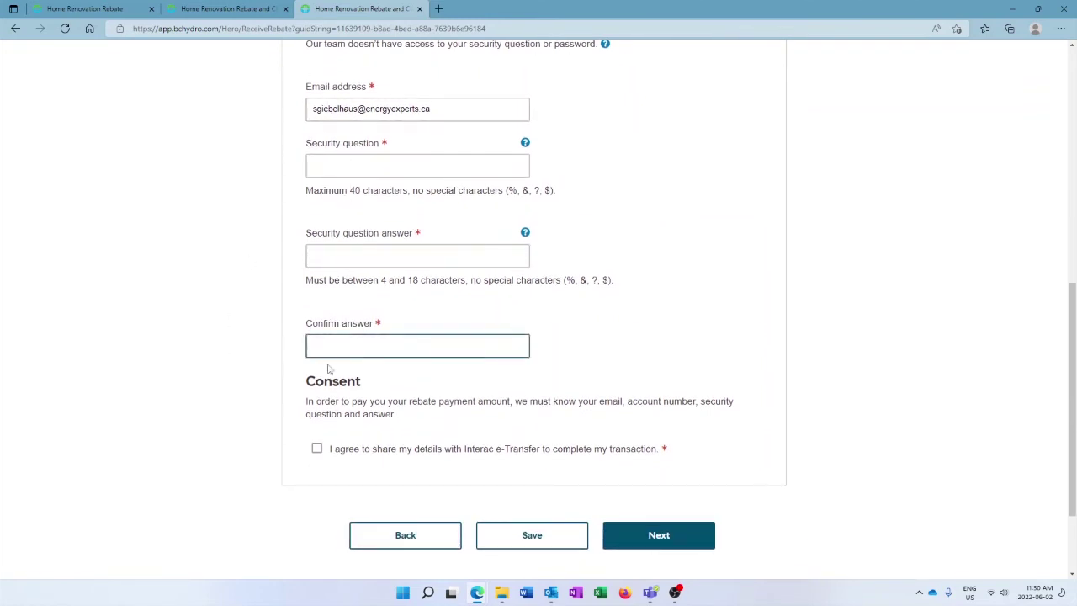
- Consent to sharing details with Interac e-Transfer, and review the application summary from utility providers through the rebate estimate on Review & submit
click(316, 451)
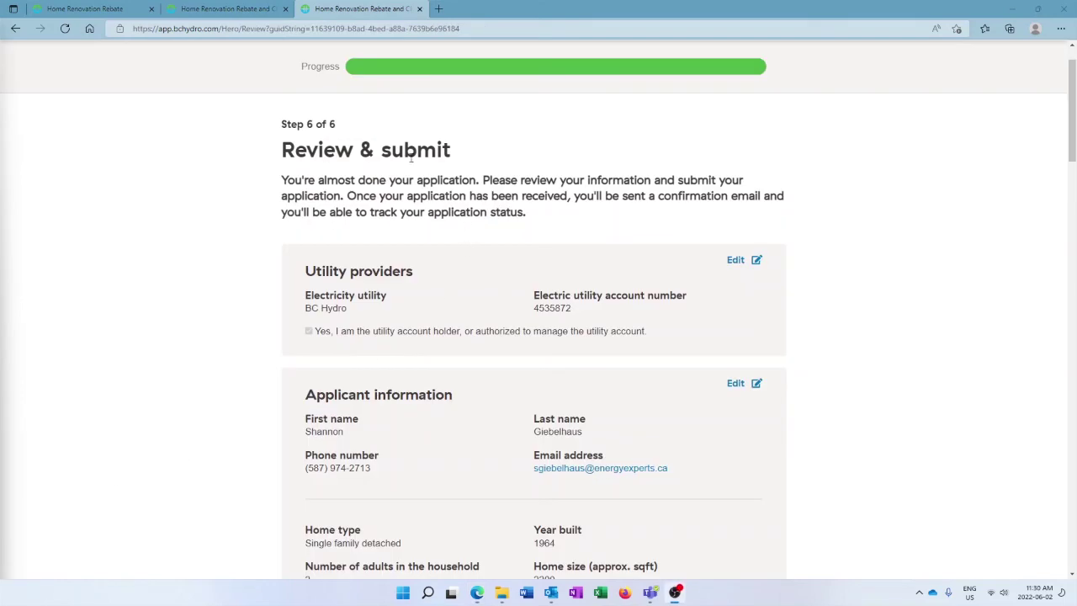
scroll(256, 242, down, 3)
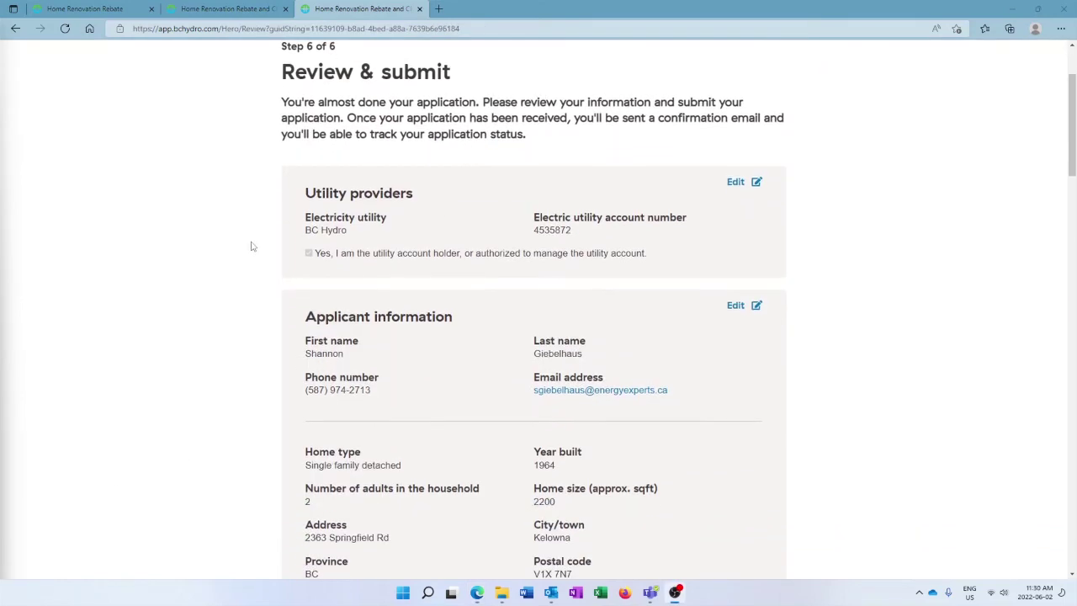
scroll(250, 246, down, 5)
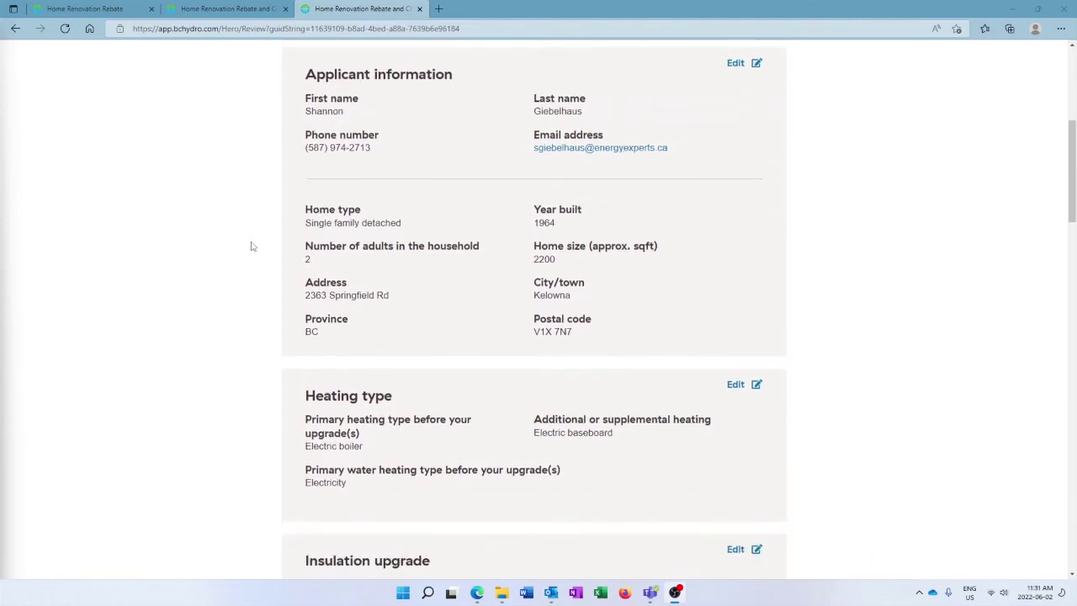
scroll(251, 246, down, 2)
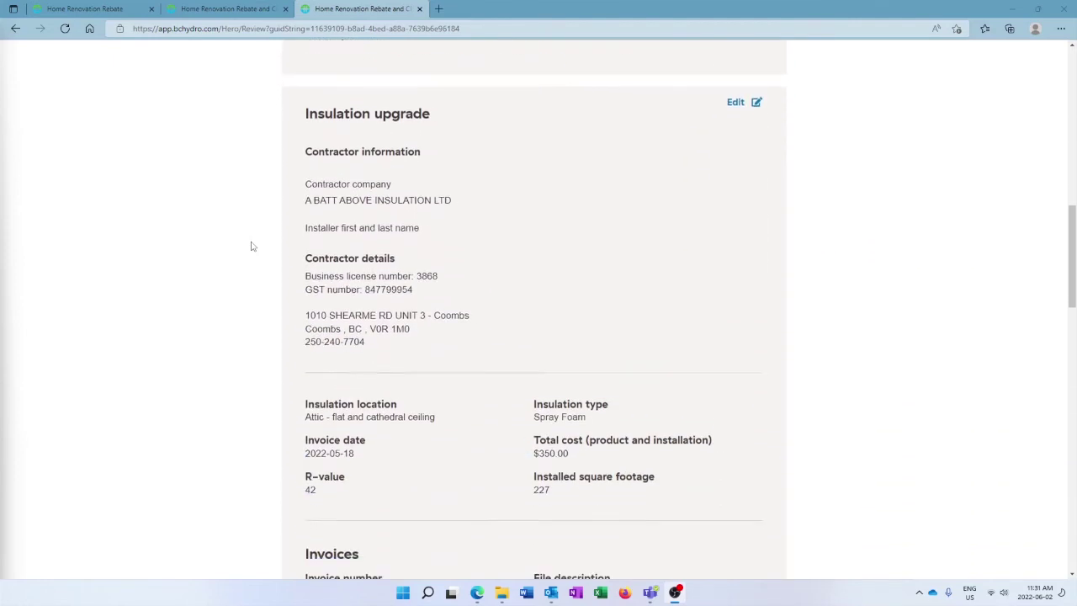
scroll(251, 246, down, 5)
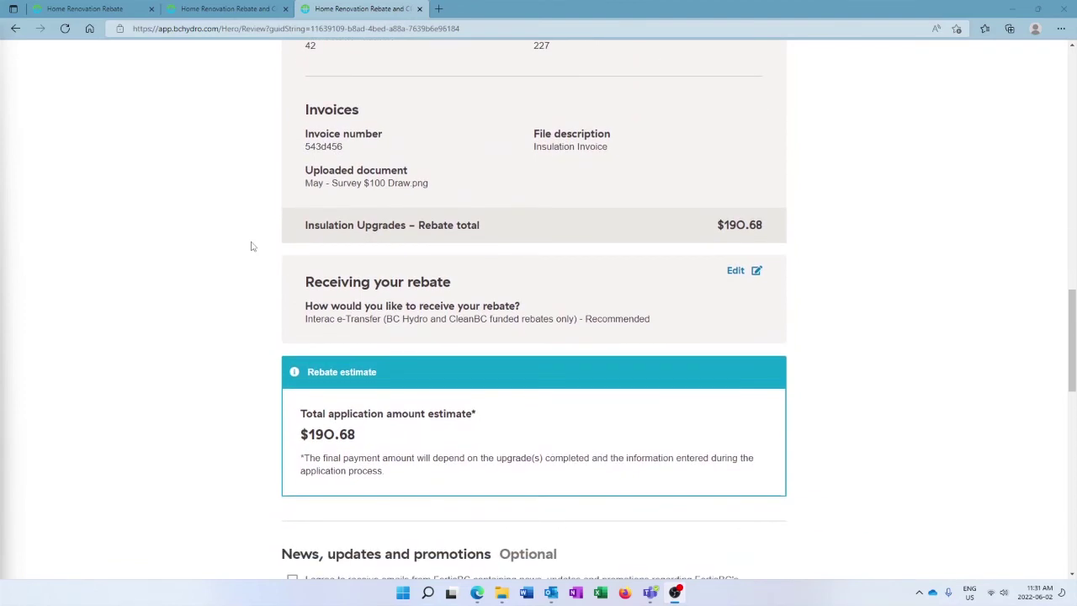
scroll(251, 245, down, 3)
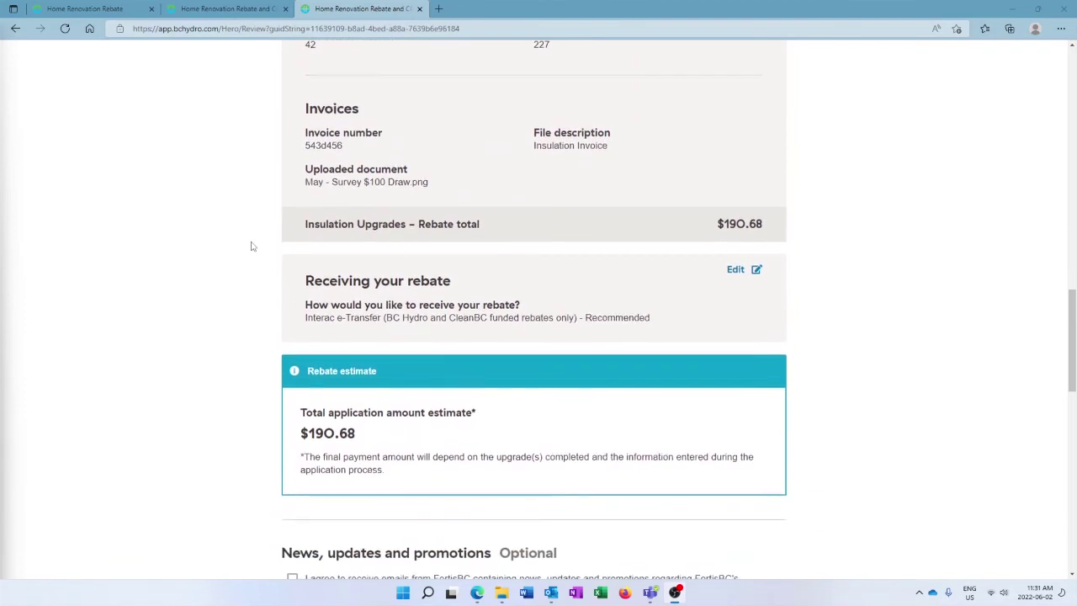
- Examine the optional email consents, the required program questions, the privacy information and the terms and conditions agreement
scroll(251, 246, down, 3)
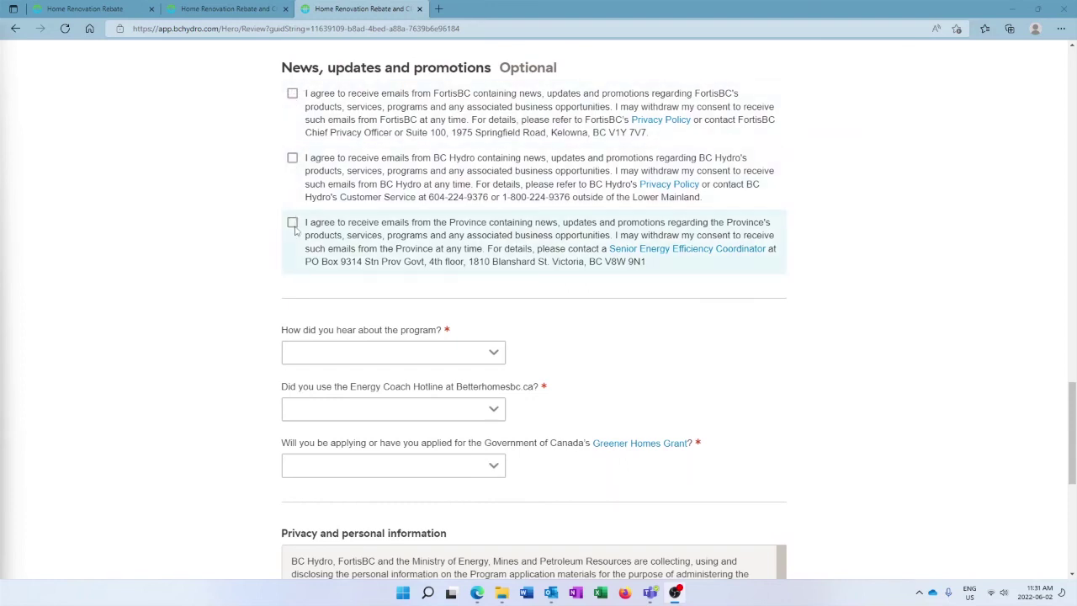
scroll(269, 329, down, 2)
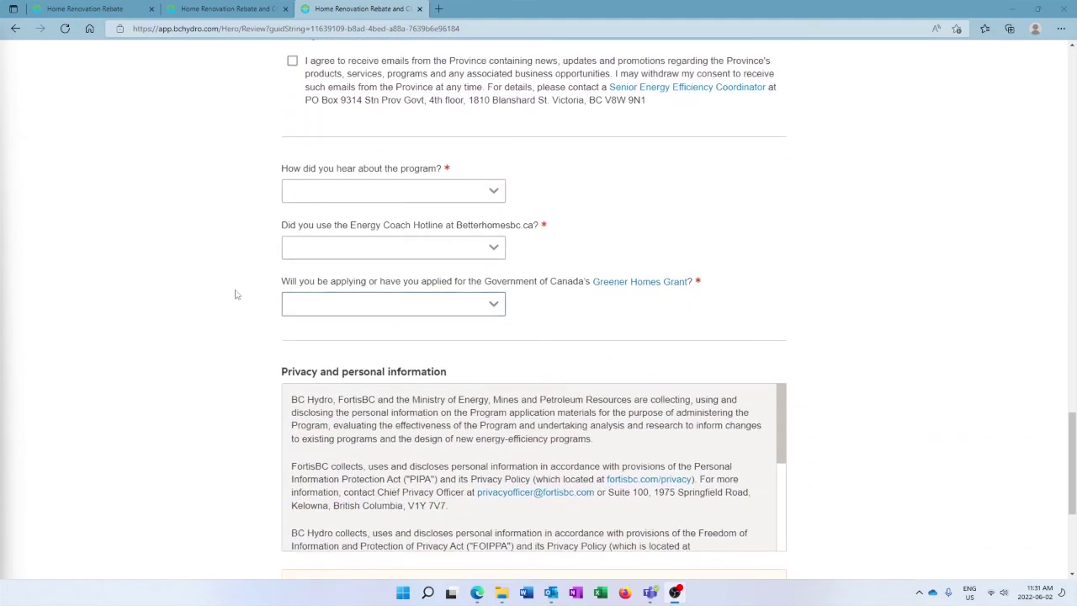
scroll(224, 292, down, 2)
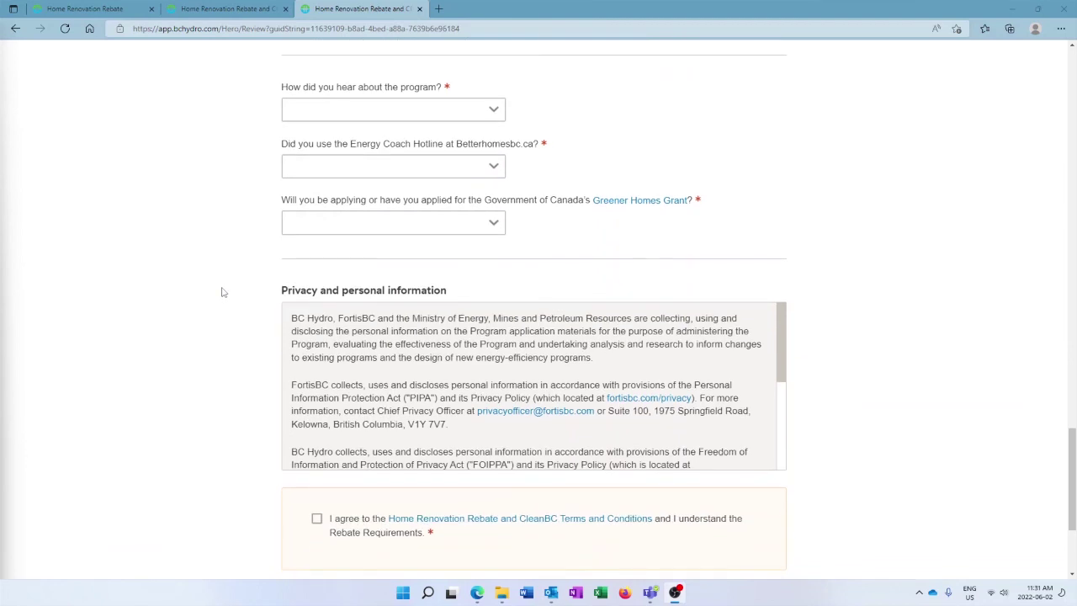